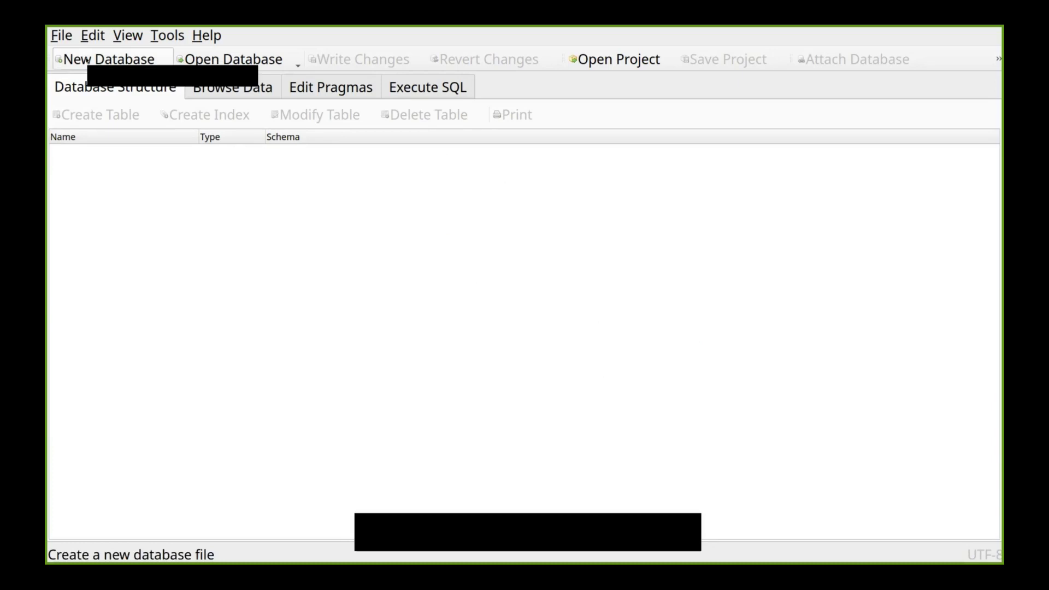
Create a new database file named cl.sqlite in the demo_cl folder, without defining a table manually
{"action": "left_click", "coordinate": [87, 60]}
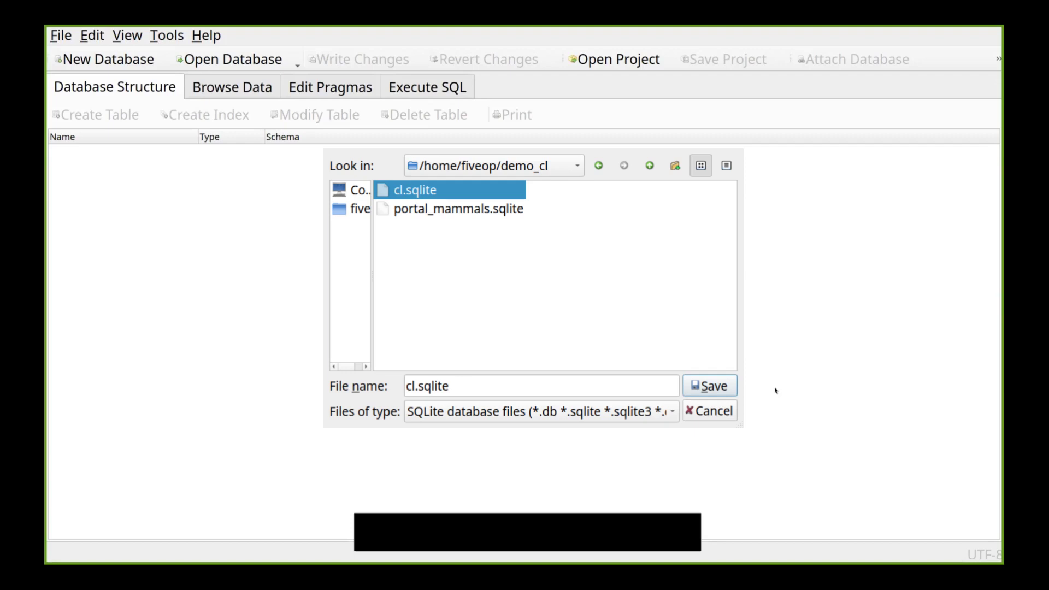
{"action": "key", "text": "Return"}
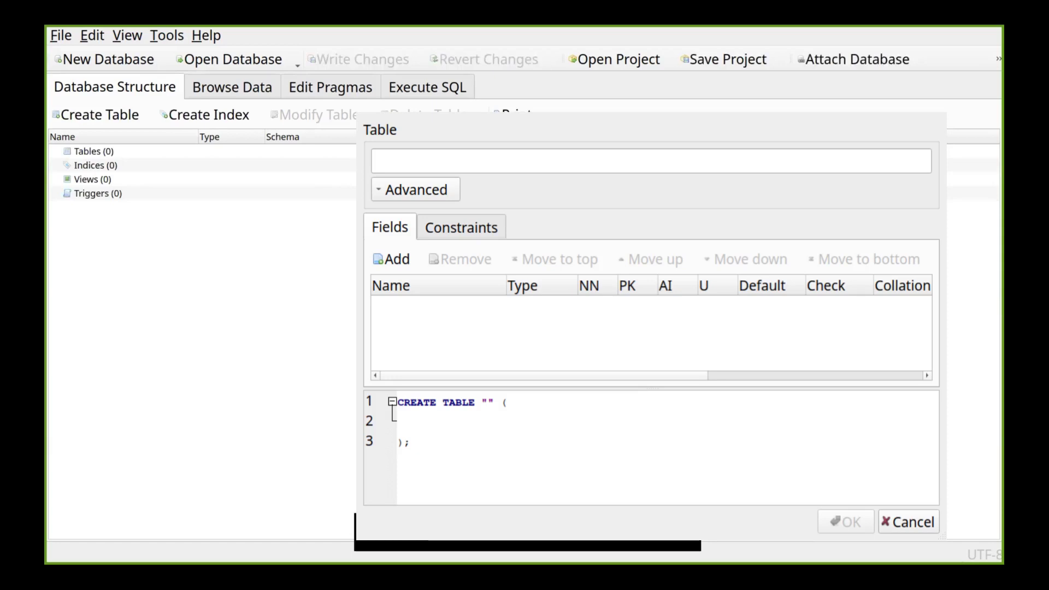
{"action": "key", "text": "Escape"}
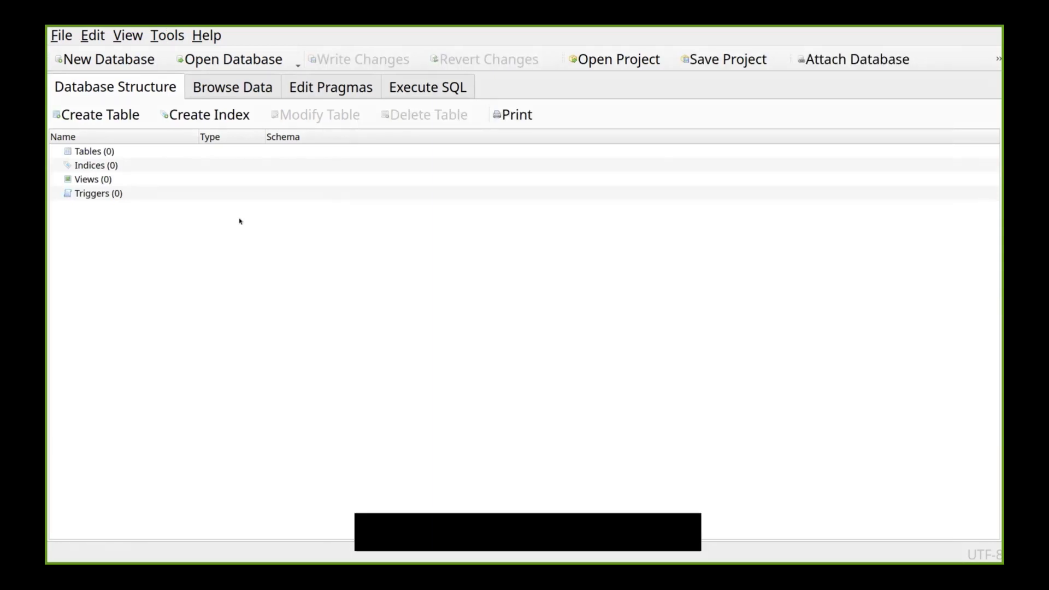
Import plots.csv as a table named plots, with column names in the first line and comma as field separator
{"action": "left_click", "coordinate": [59, 36]}
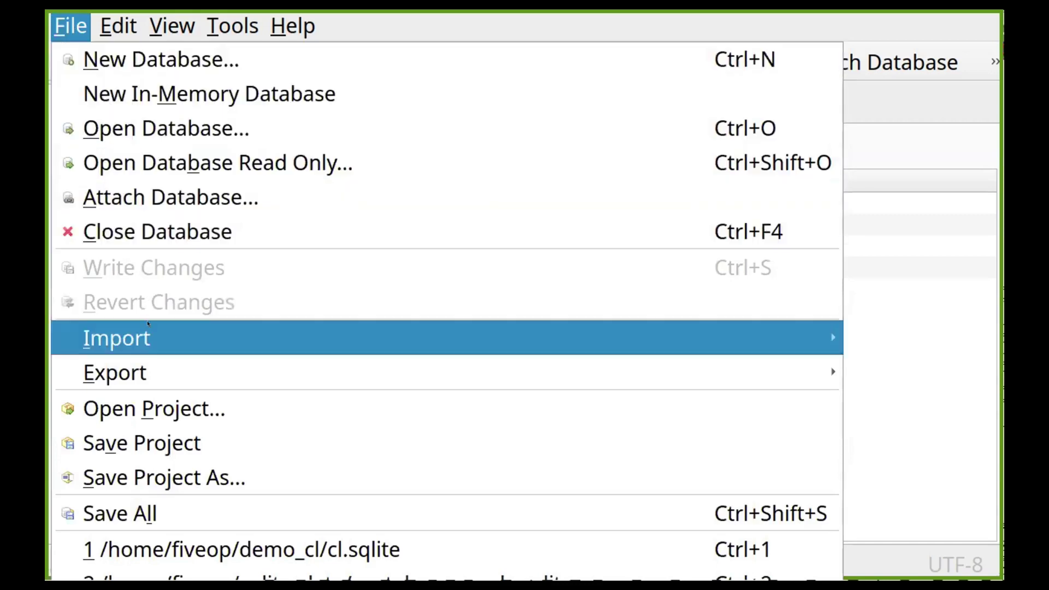
{"action": "mouse_move", "coordinate": [588, 344]}
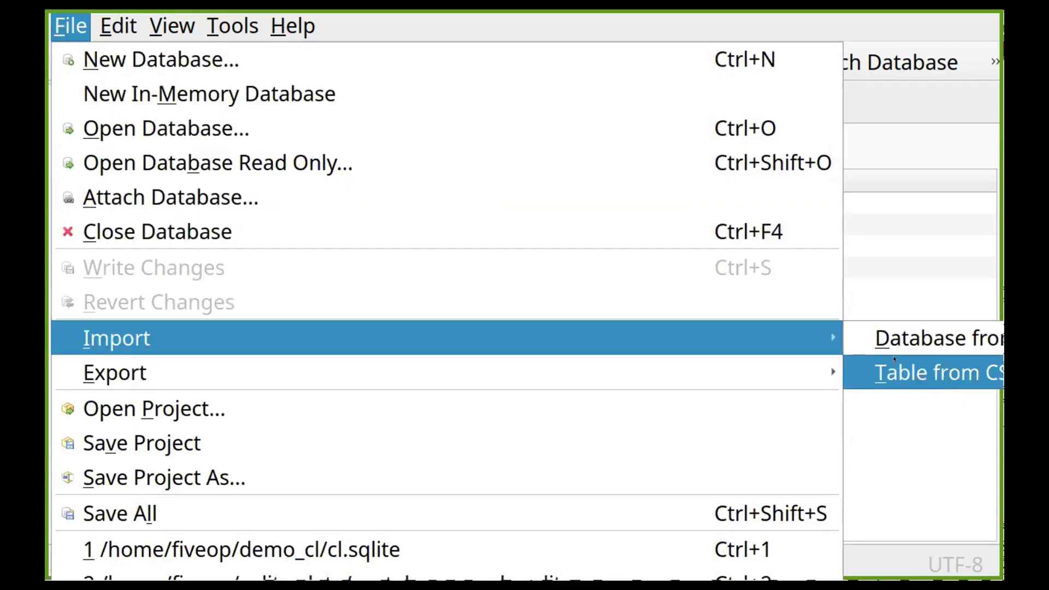
{"action": "left_click", "coordinate": [916, 377]}
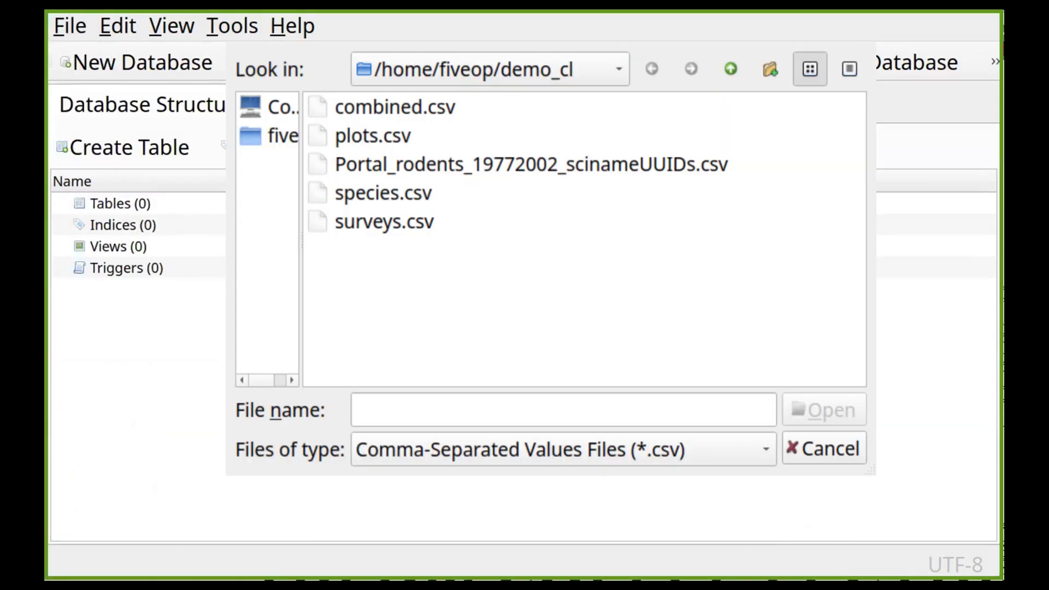
{"action": "double_click", "coordinate": [373, 135]}
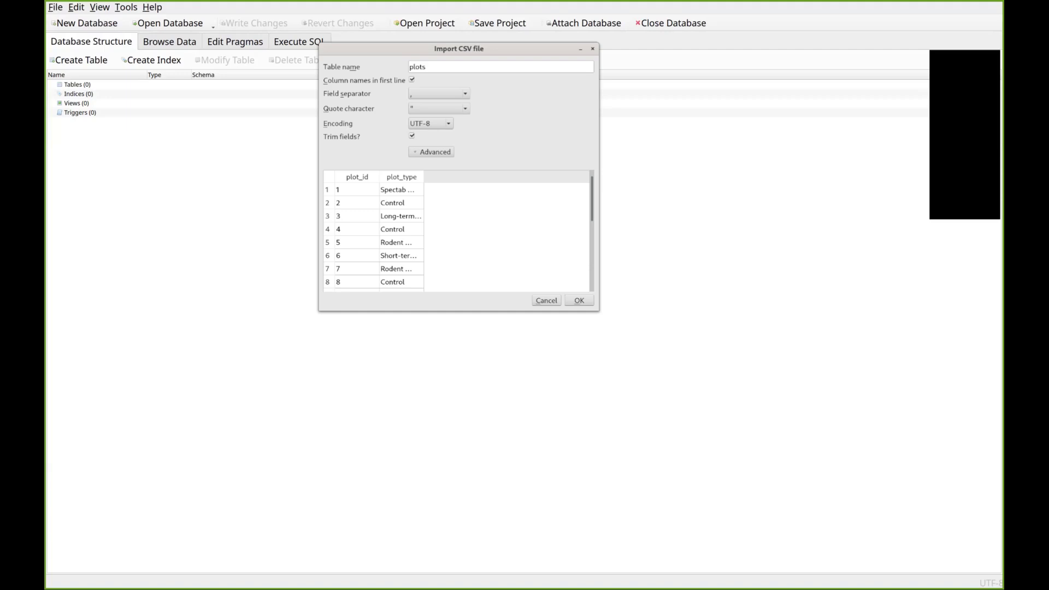
{"action": "key", "text": "Return"}
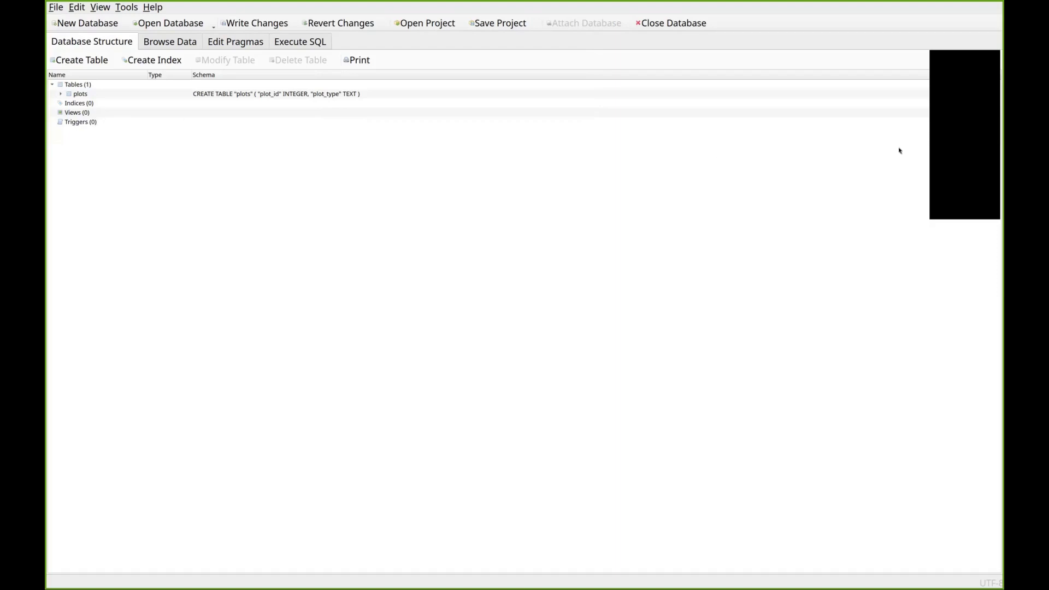
{"action": "left_click", "coordinate": [106, 98]}
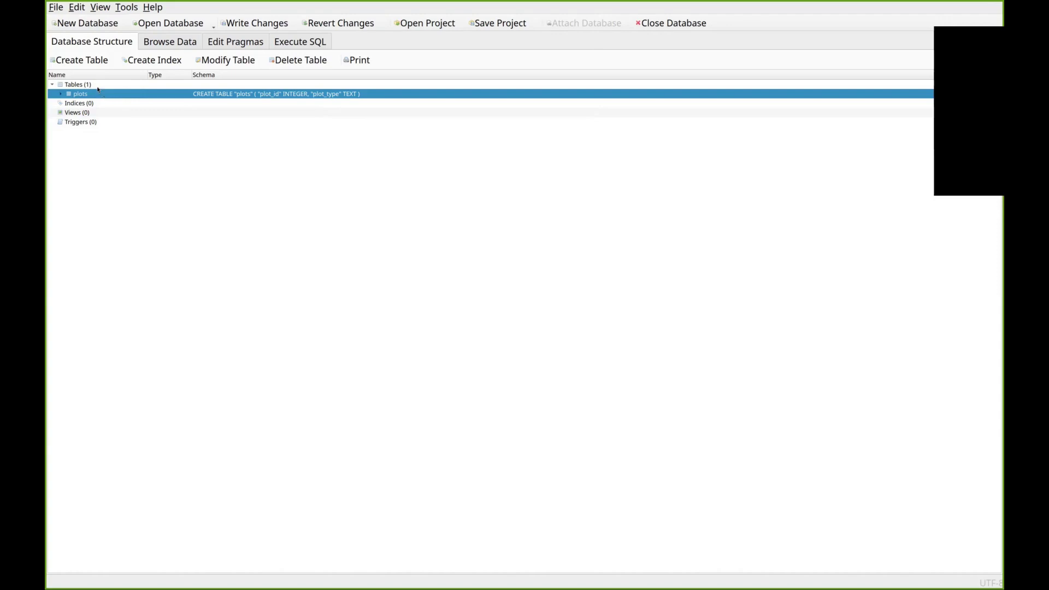
Import species.csv as a table named species, keeping the column names from its first line
{"action": "left_click", "coordinate": [57, 7]}
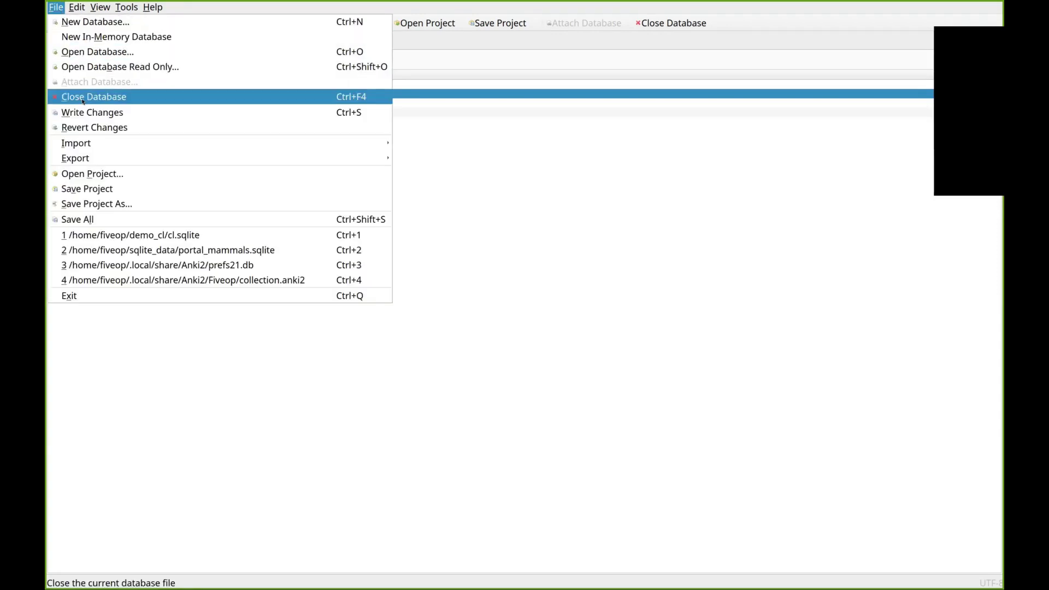
{"action": "mouse_move", "coordinate": [94, 145]}
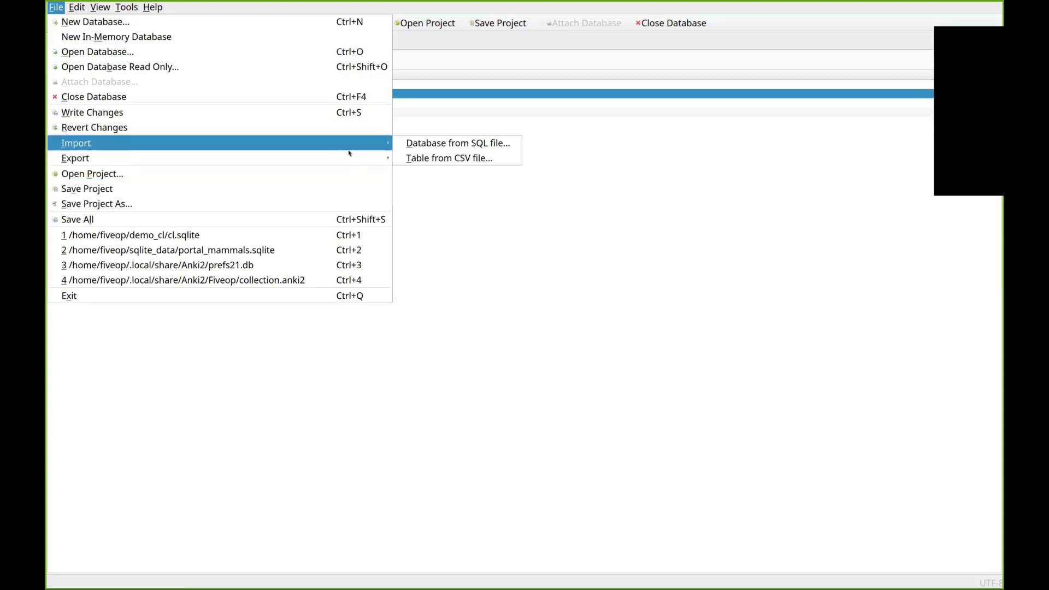
{"action": "left_click", "coordinate": [481, 159]}
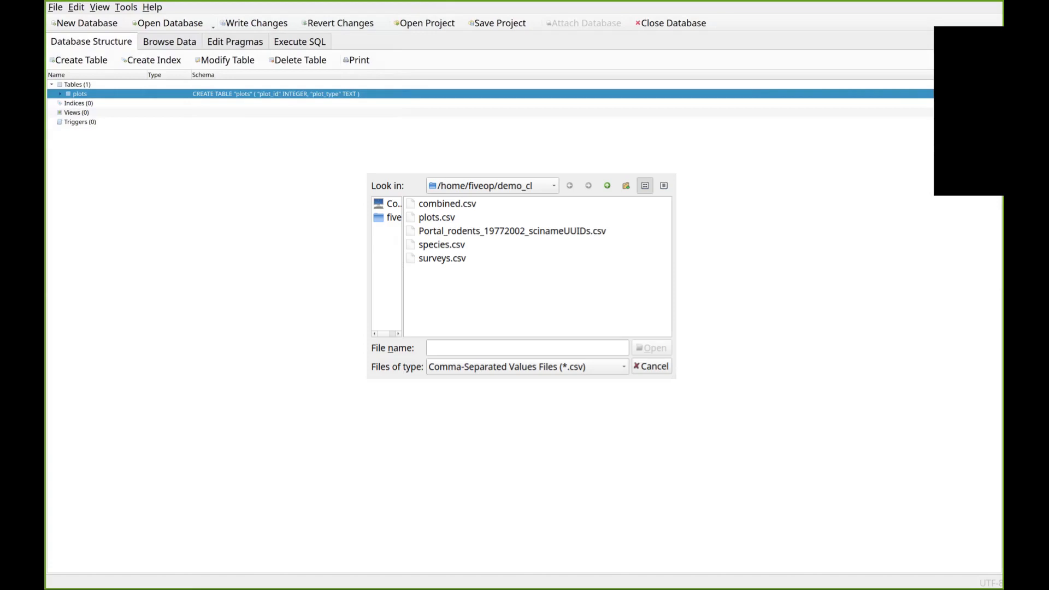
{"action": "double_click", "coordinate": [441, 245]}
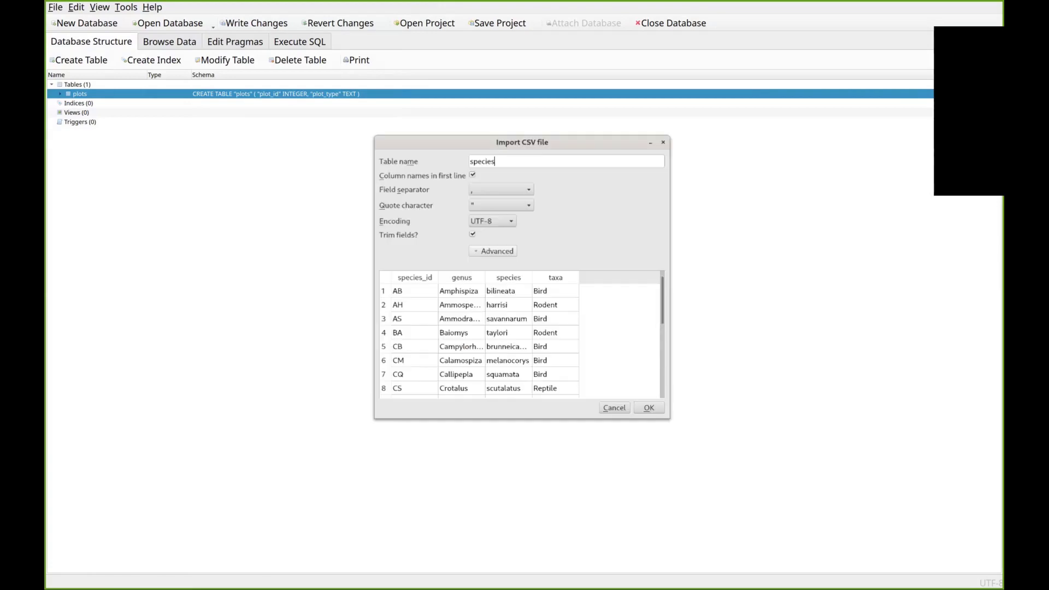
{"action": "key", "text": "Return"}
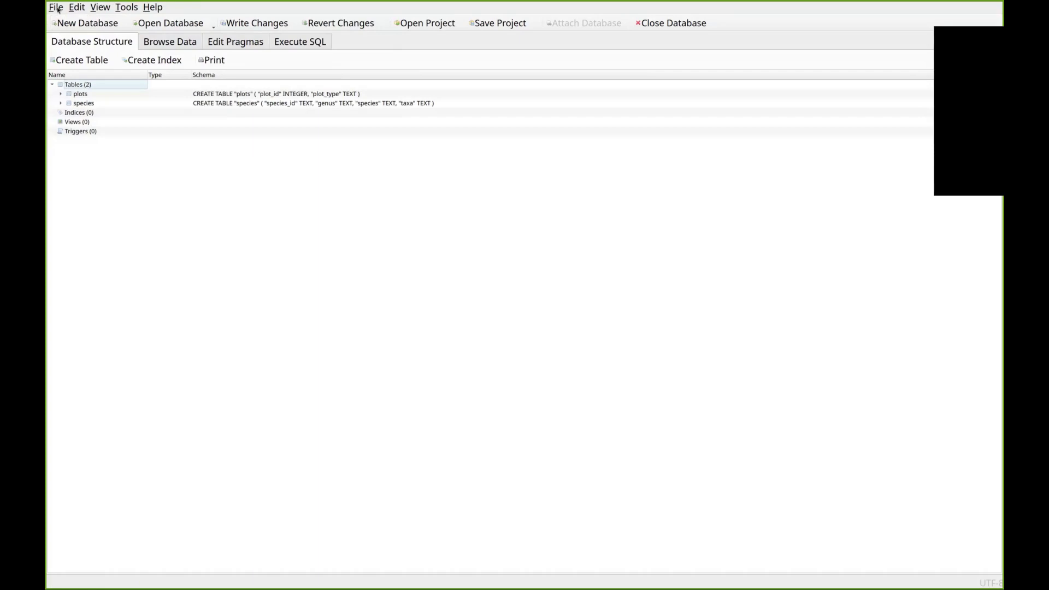
Import surveys.csv as a table named surveys, keeping the column names from its first line
{"action": "left_click", "coordinate": [57, 8]}
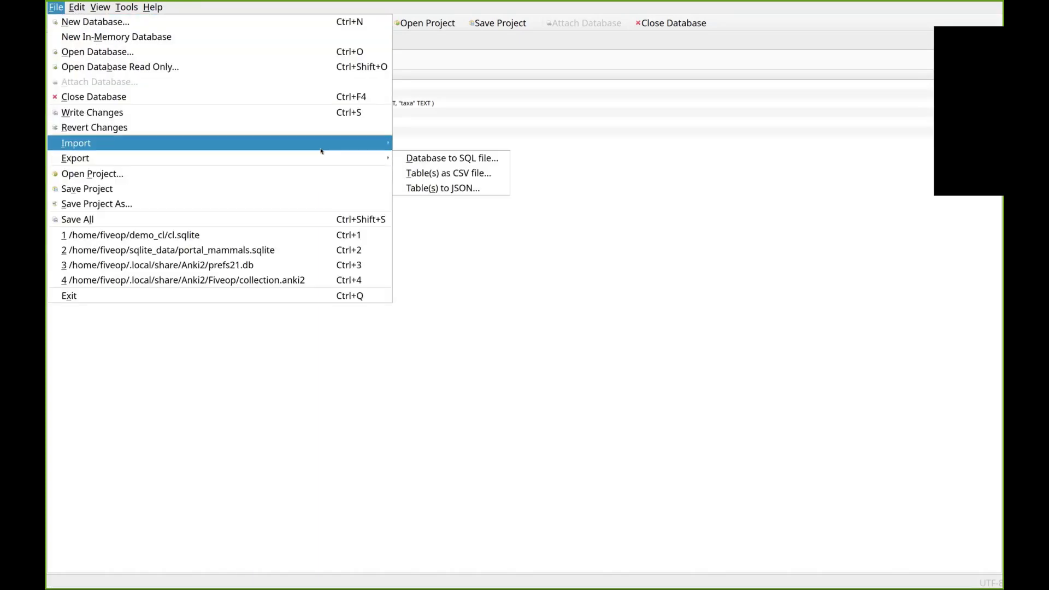
{"action": "mouse_move", "coordinate": [321, 148]}
{"action": "left_click", "coordinate": [457, 158]}
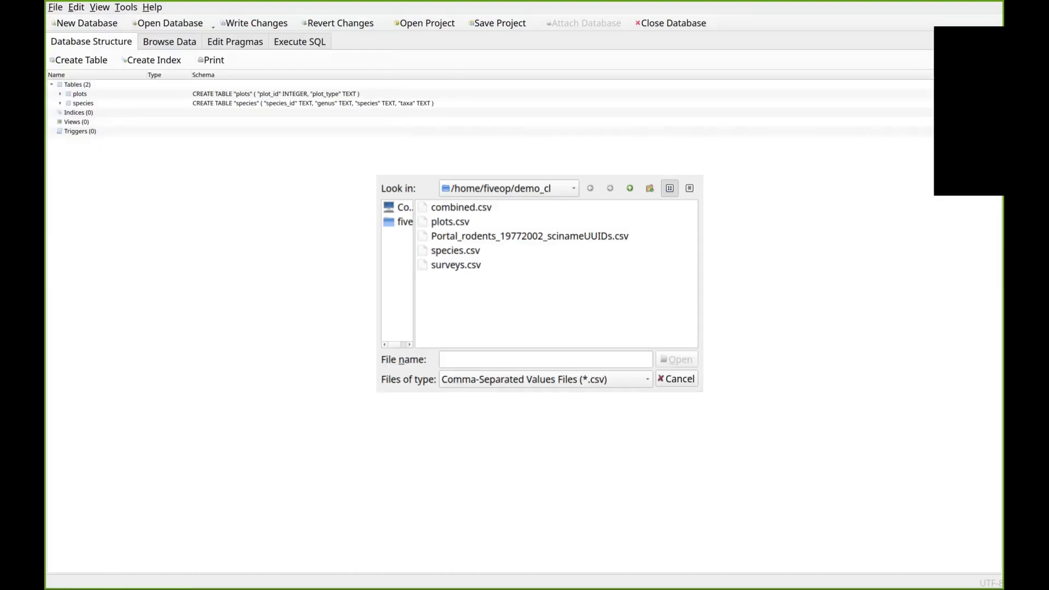
{"action": "double_click", "coordinate": [455, 265]}
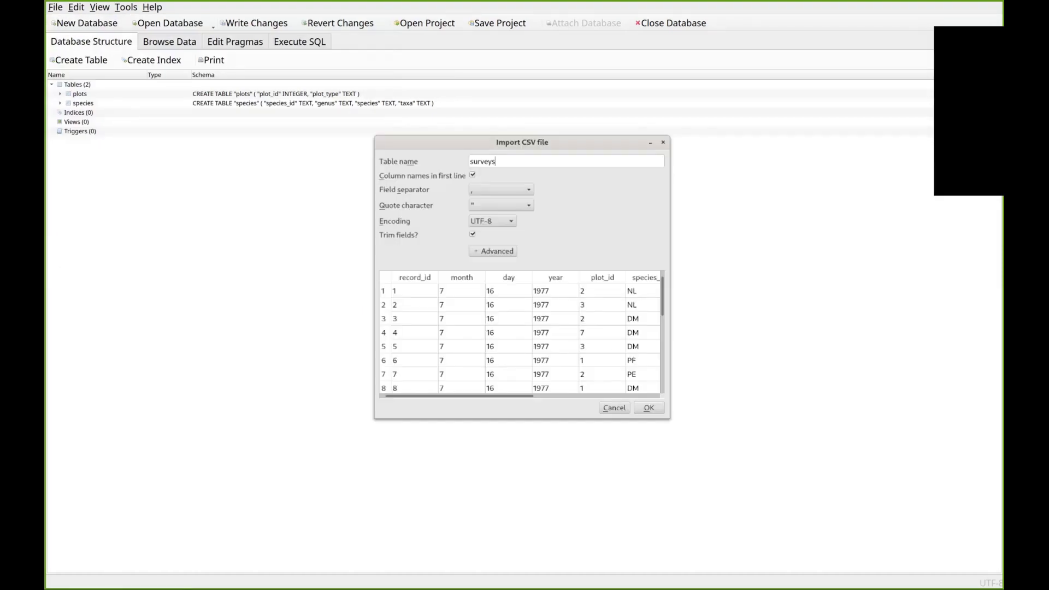
{"action": "key", "text": "Return"}
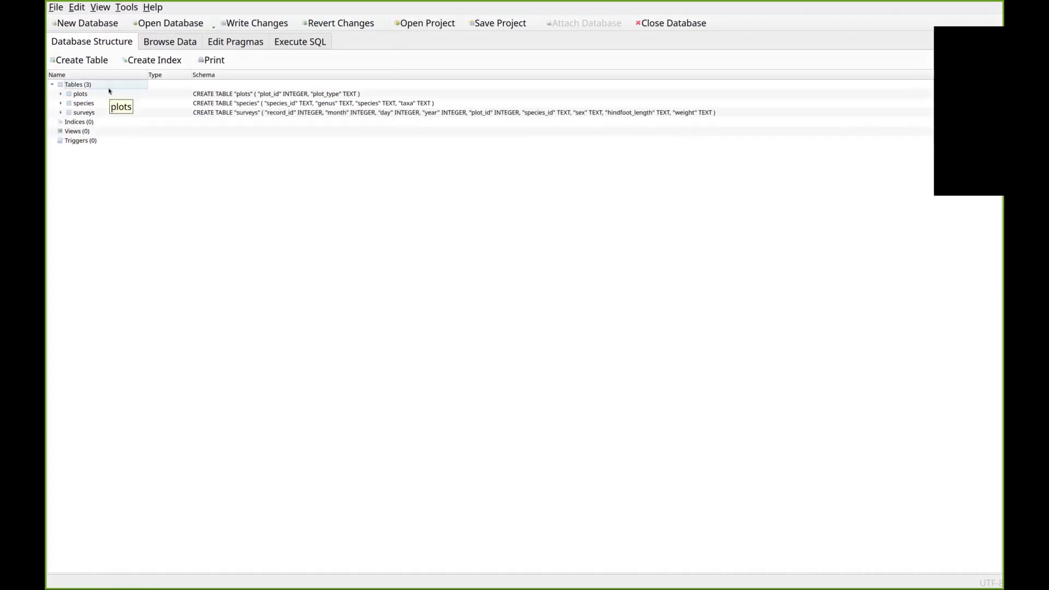
Expand the surveys table and examine the data types of its columns, including record_id and hindfoot_length
{"action": "left_click", "coordinate": [95, 113]}
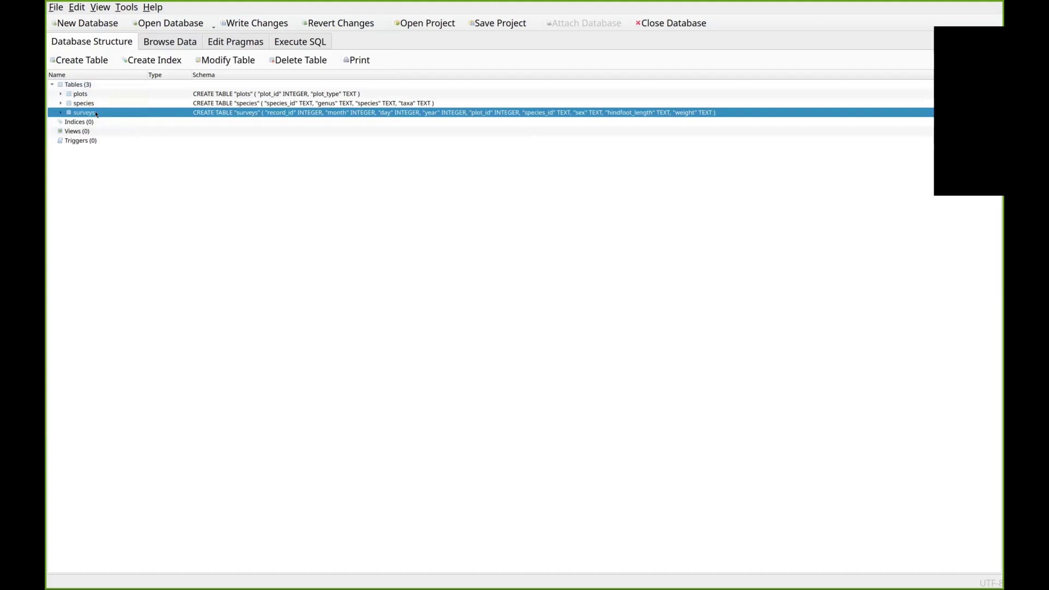
{"action": "left_click", "coordinate": [60, 113]}
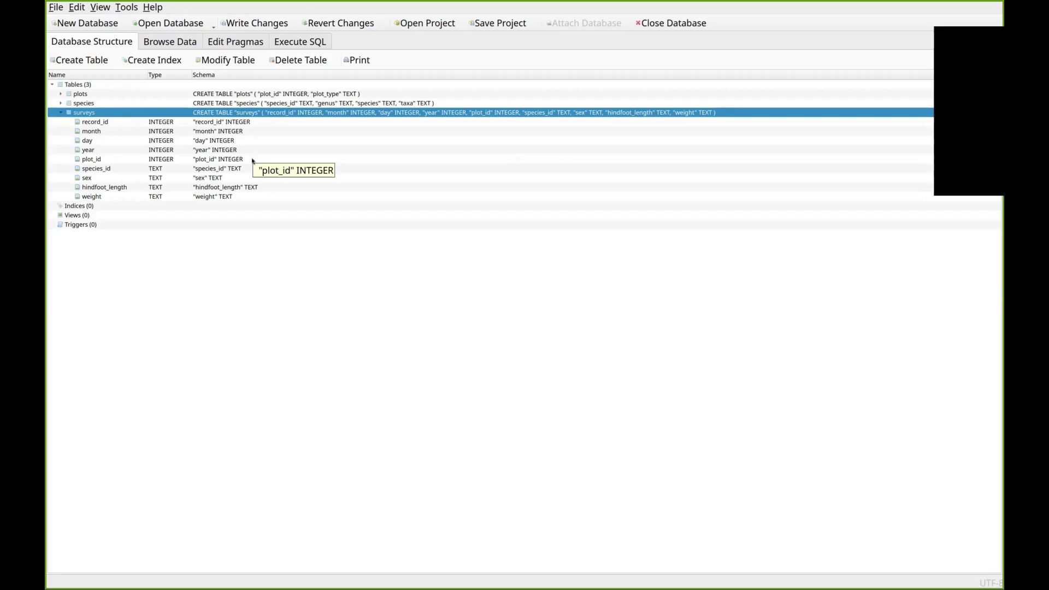
{"action": "left_click", "coordinate": [242, 123]}
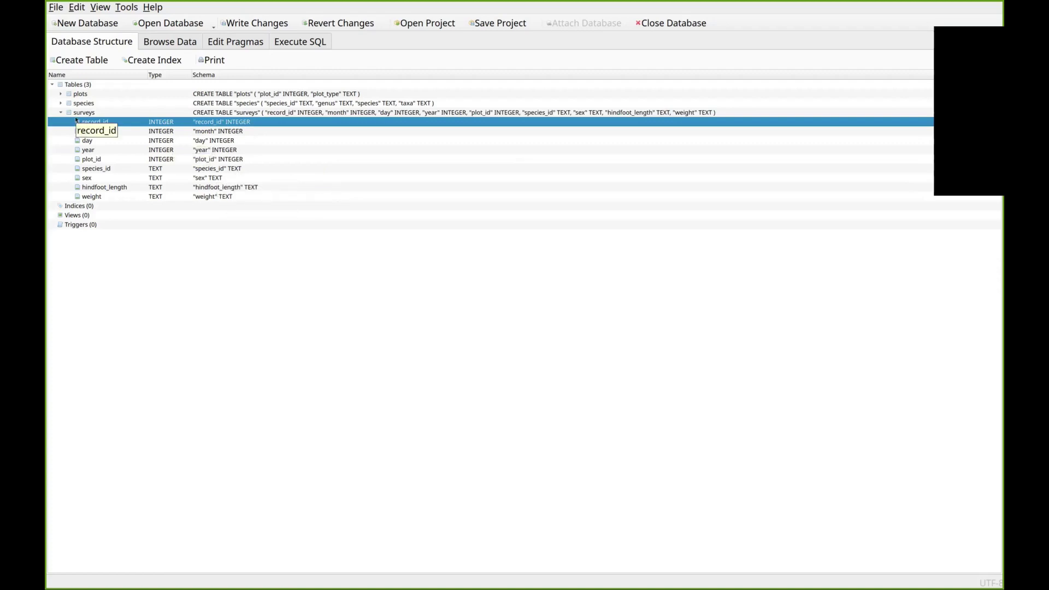
{"action": "left_click", "coordinate": [259, 188]}
{"action": "left_click", "coordinate": [262, 193]}
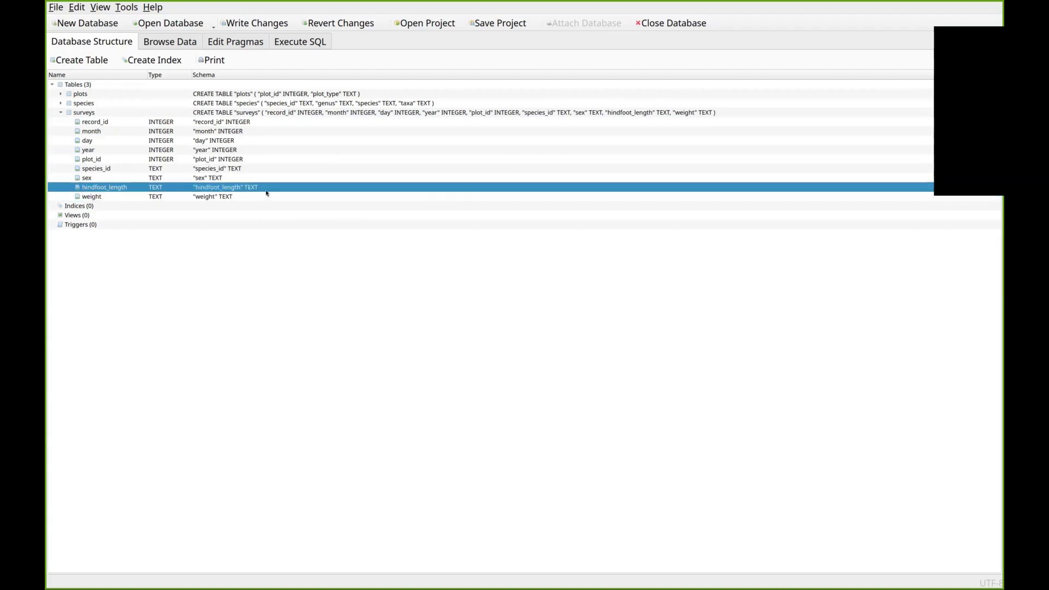
{"action": "left_click", "coordinate": [267, 189]}
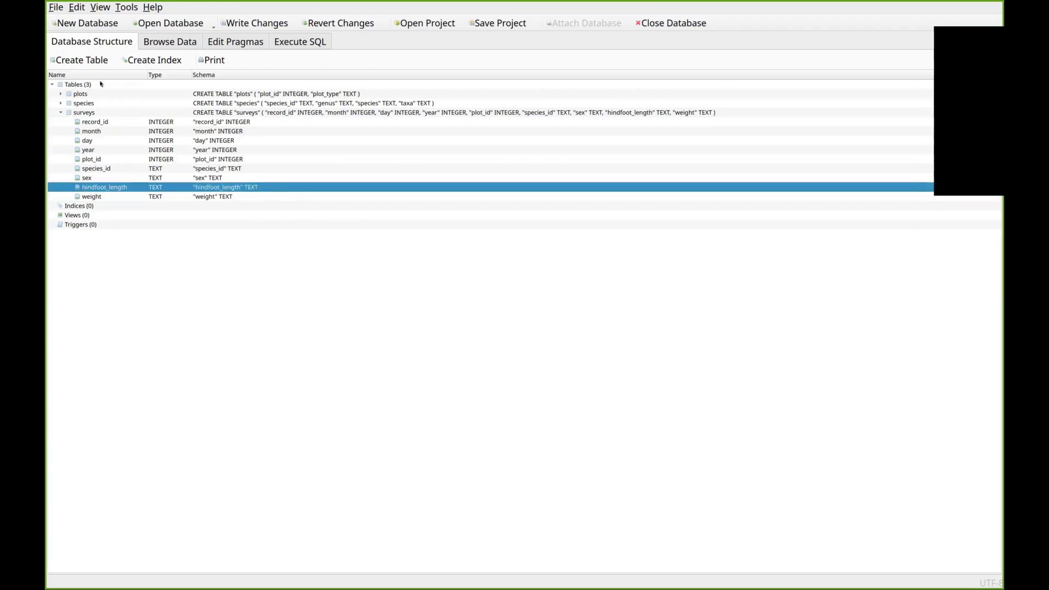
Open the surveys table's definition for modification, saving the pending database changes
{"action": "left_click", "coordinate": [95, 113]}
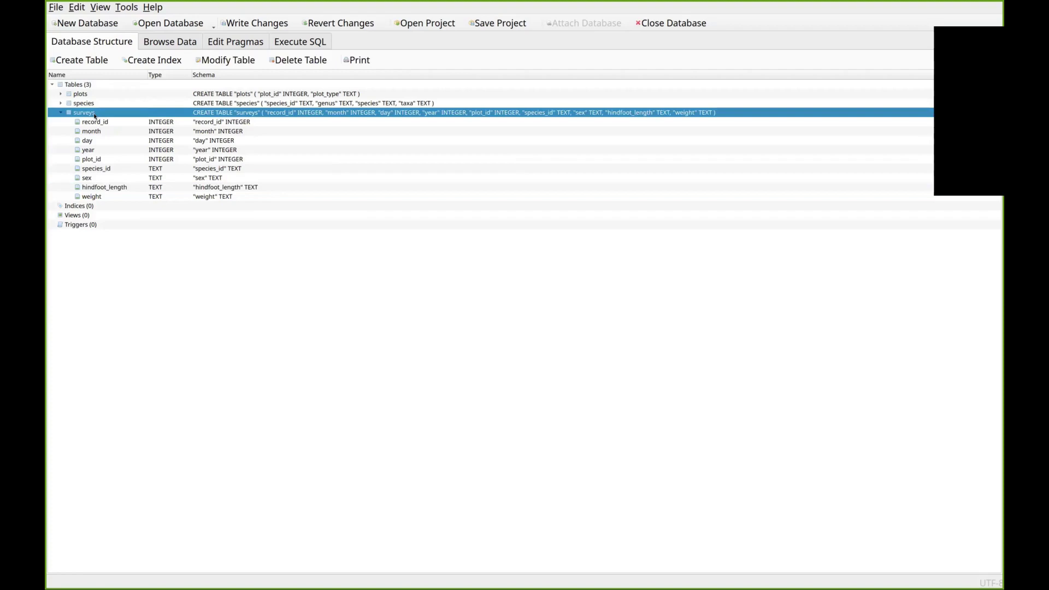
{"action": "right_click", "coordinate": [95, 115]}
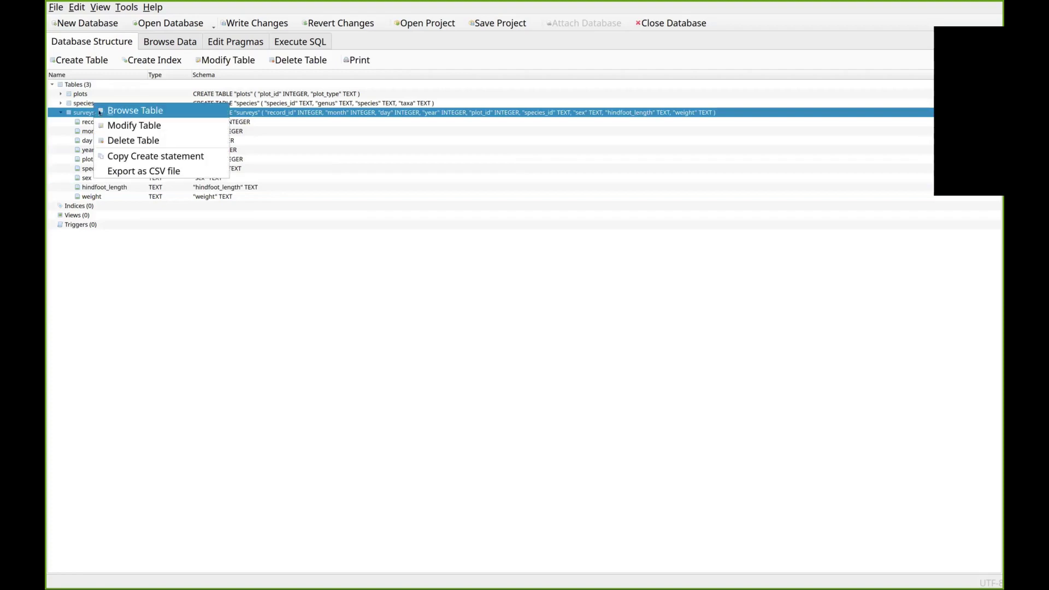
{"action": "left_click", "coordinate": [124, 126]}
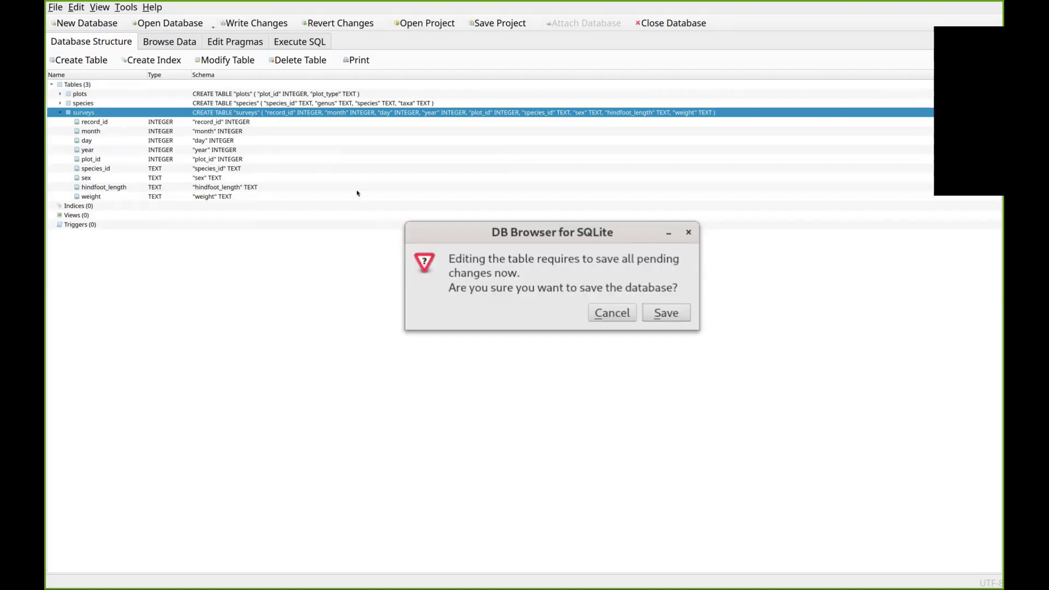
{"action": "left_click", "coordinate": [666, 312]}
Set the types of the hindfoot_length and weight fields to REAL and apply the new surveys table definition
{"action": "left_click", "coordinate": [280, 320]}
{"action": "left_click", "coordinate": [374, 320]}
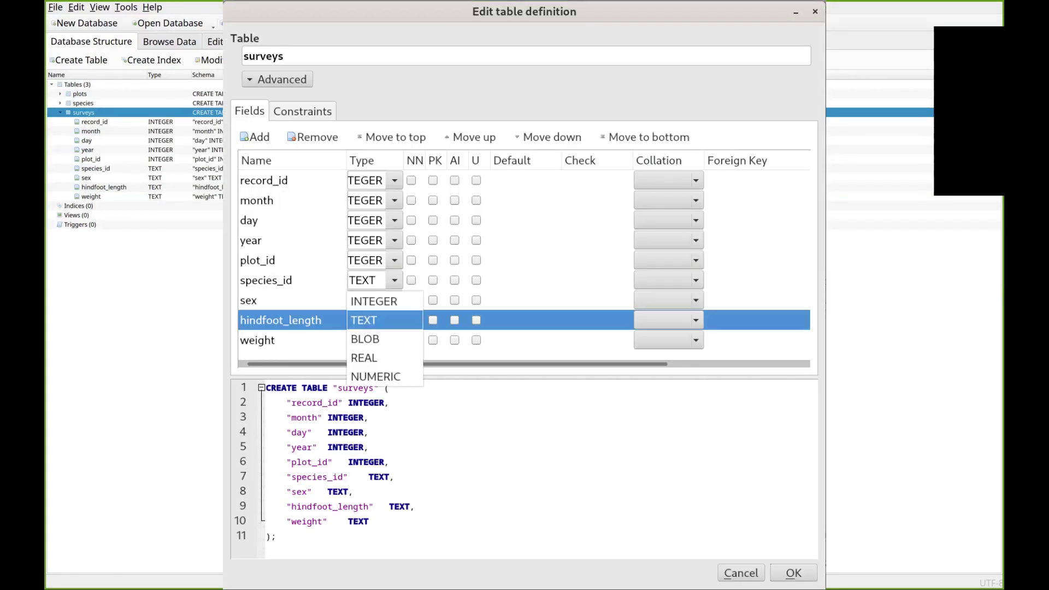
{"action": "left_click", "coordinate": [364, 358]}
{"action": "left_click", "coordinate": [281, 340]}
{"action": "left_click", "coordinate": [374, 340]}
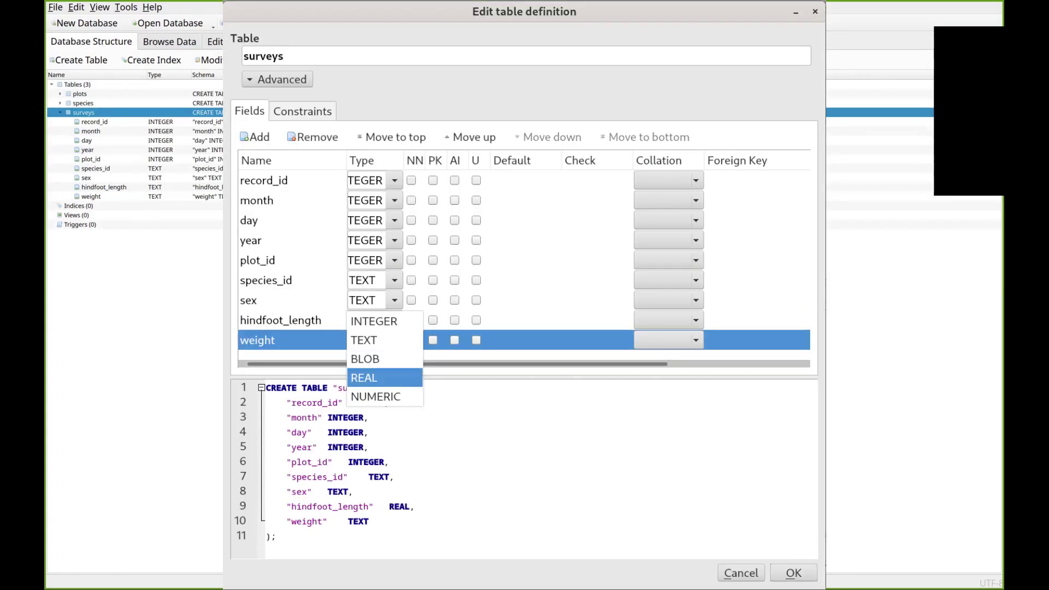
{"action": "left_click", "coordinate": [361, 377]}
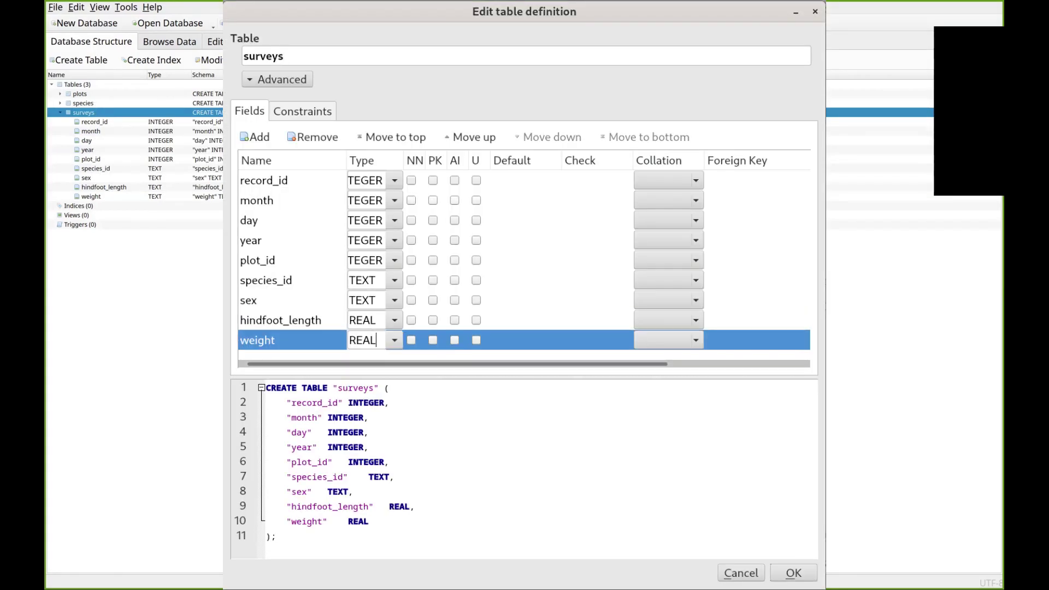
{"action": "left_click", "coordinate": [793, 573]}
Expand the surveys table again and review its column types, including hindfoot_length, weight, sex and record_id
{"action": "left_click", "coordinate": [61, 112]}
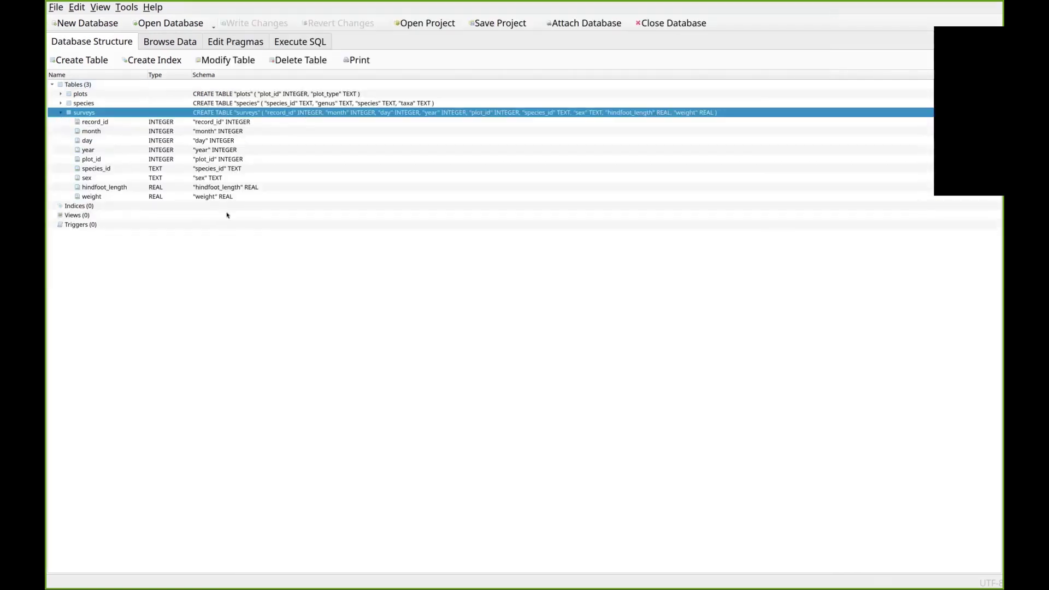
{"action": "left_click", "coordinate": [173, 188]}
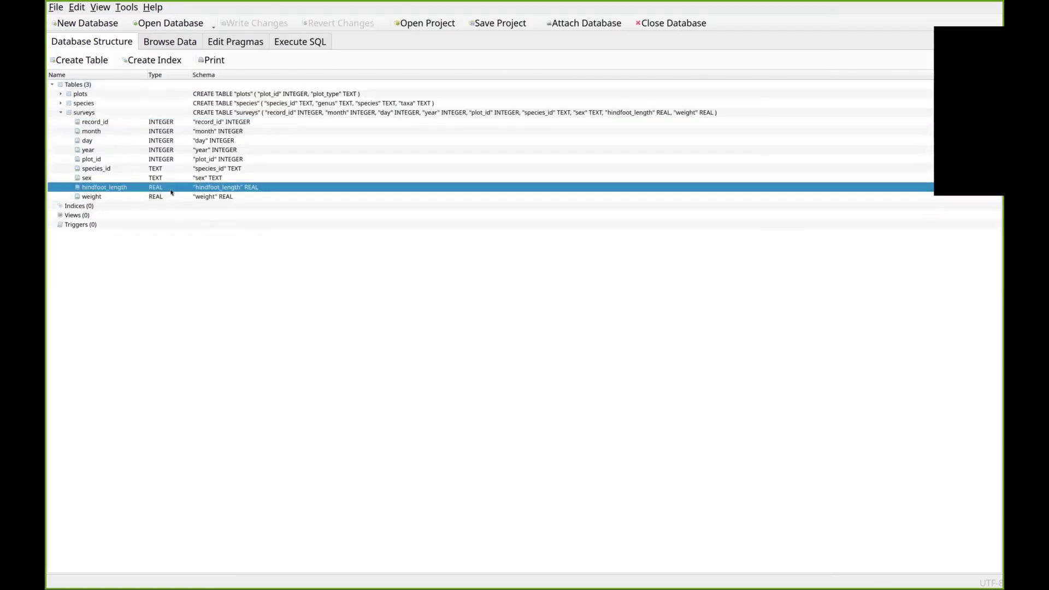
{"action": "left_click", "coordinate": [232, 198]}
{"action": "left_click", "coordinate": [277, 181]}
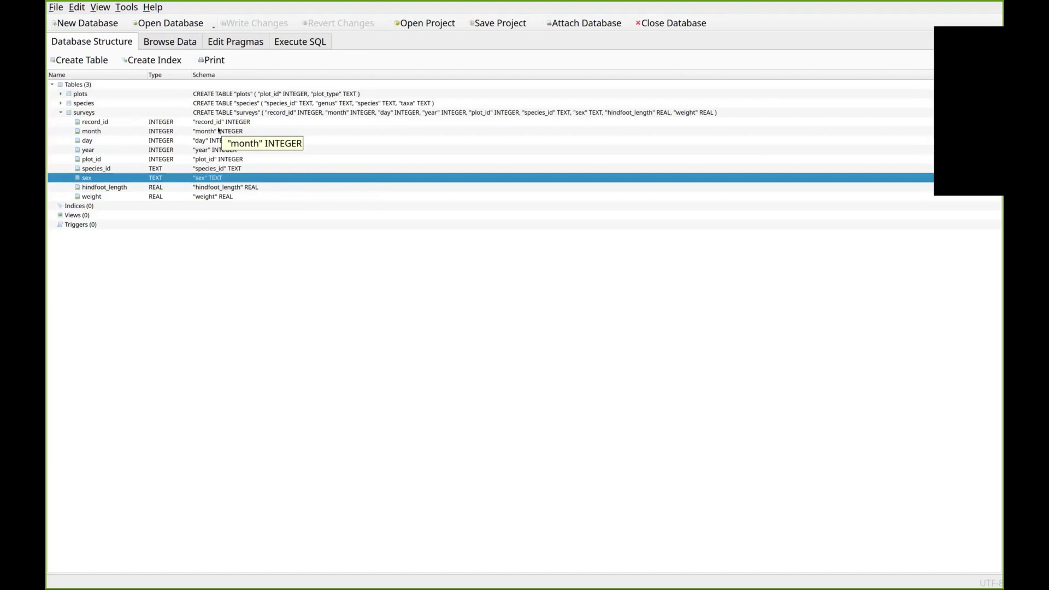
{"action": "left_click", "coordinate": [240, 125]}
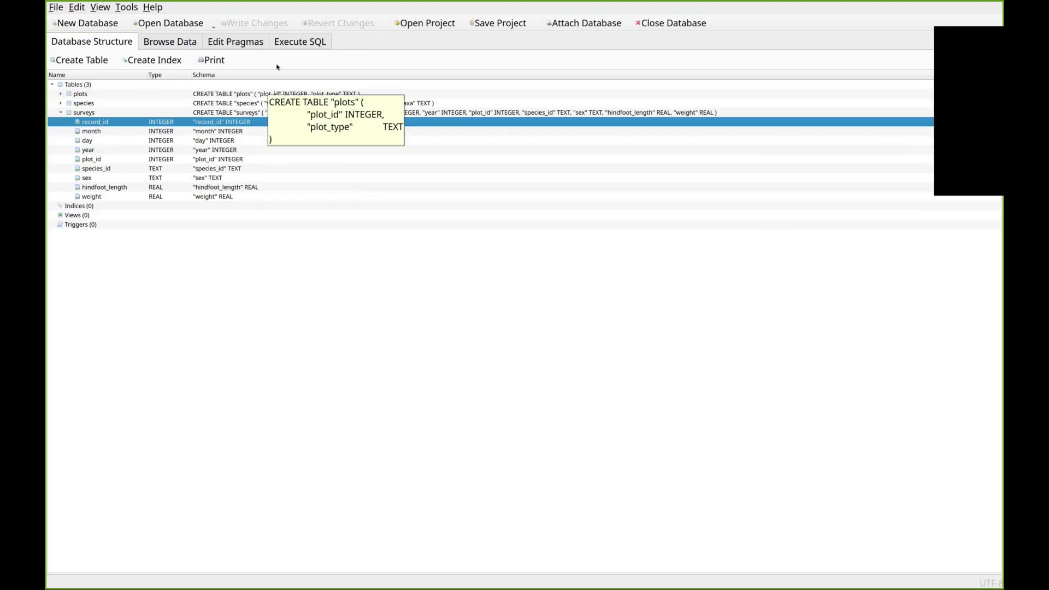
Browse the data records of the plots table and those of the species table
{"action": "left_click", "coordinate": [170, 42]}
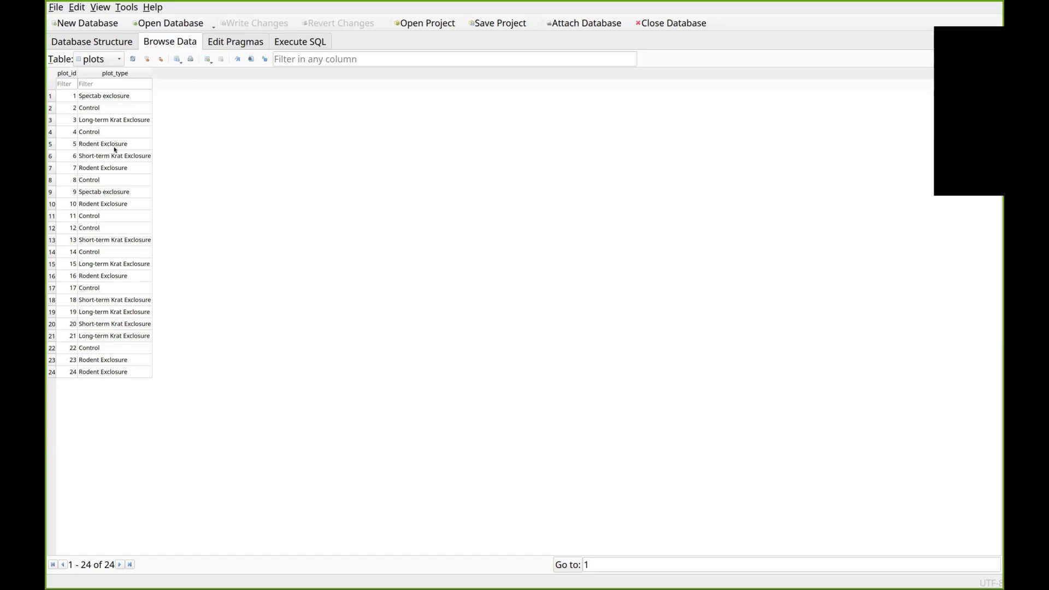
{"action": "left_click", "coordinate": [105, 59]}
{"action": "left_click", "coordinate": [102, 73]}
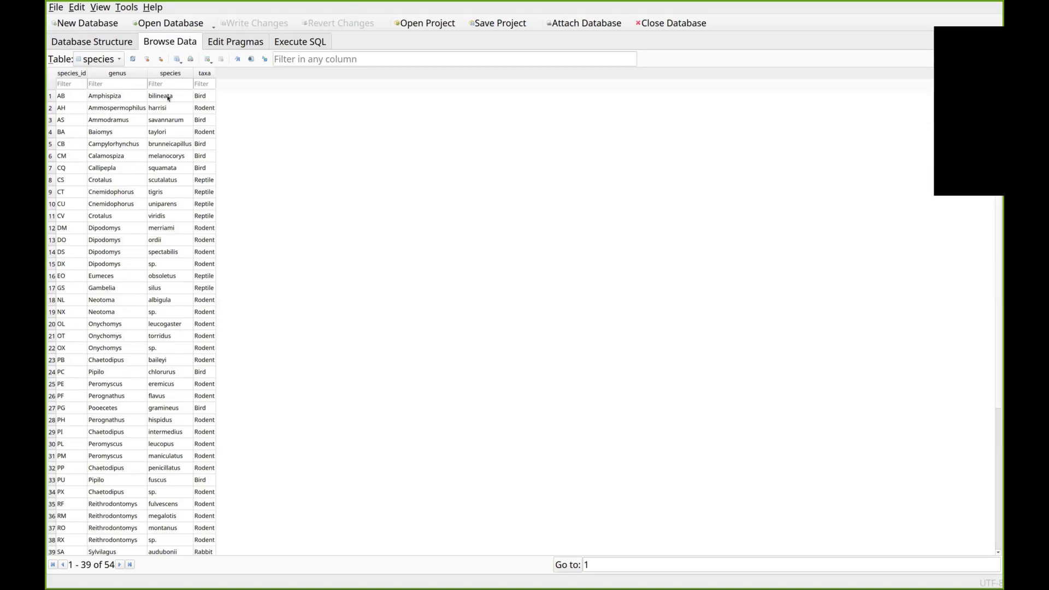
Browse the data records of the surveys table, looking through the sex, hindfoot_length and weight values
{"action": "left_click", "coordinate": [112, 63]}
{"action": "left_click", "coordinate": [103, 75]}
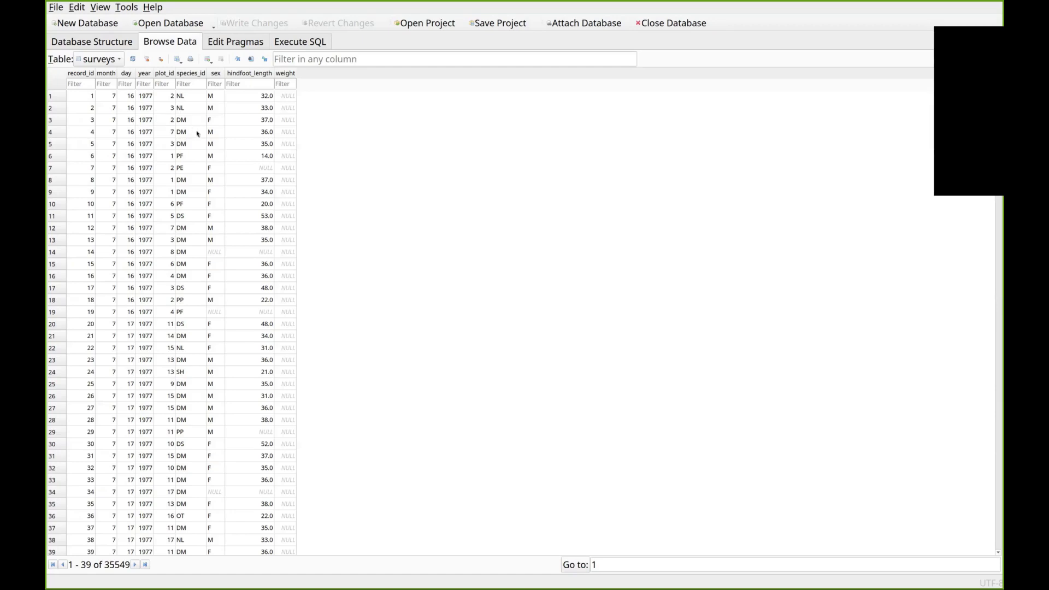
{"action": "right_click", "coordinate": [215, 122]}
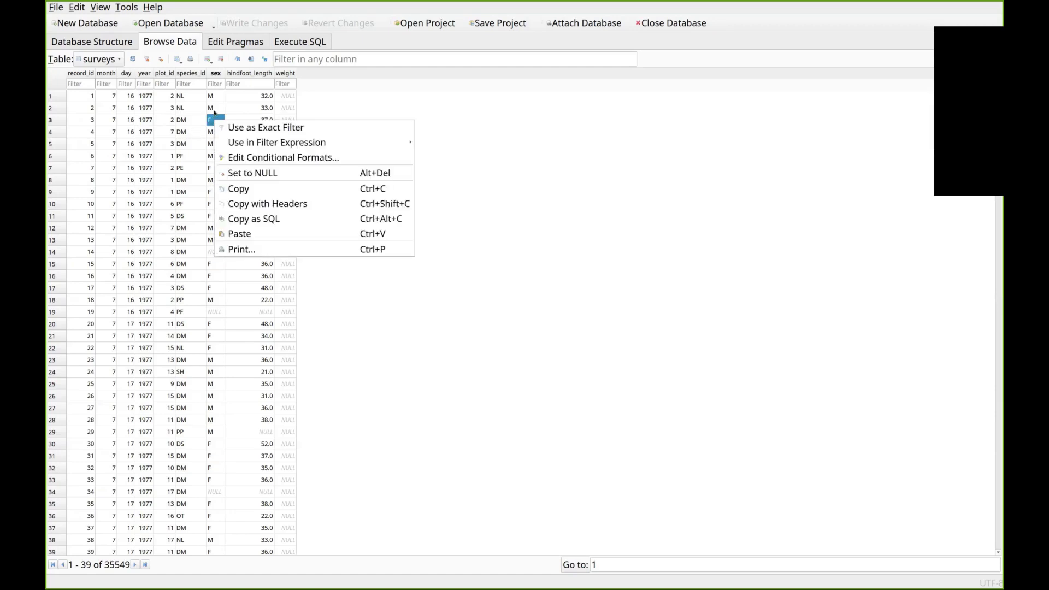
{"action": "key", "text": "Escape"}
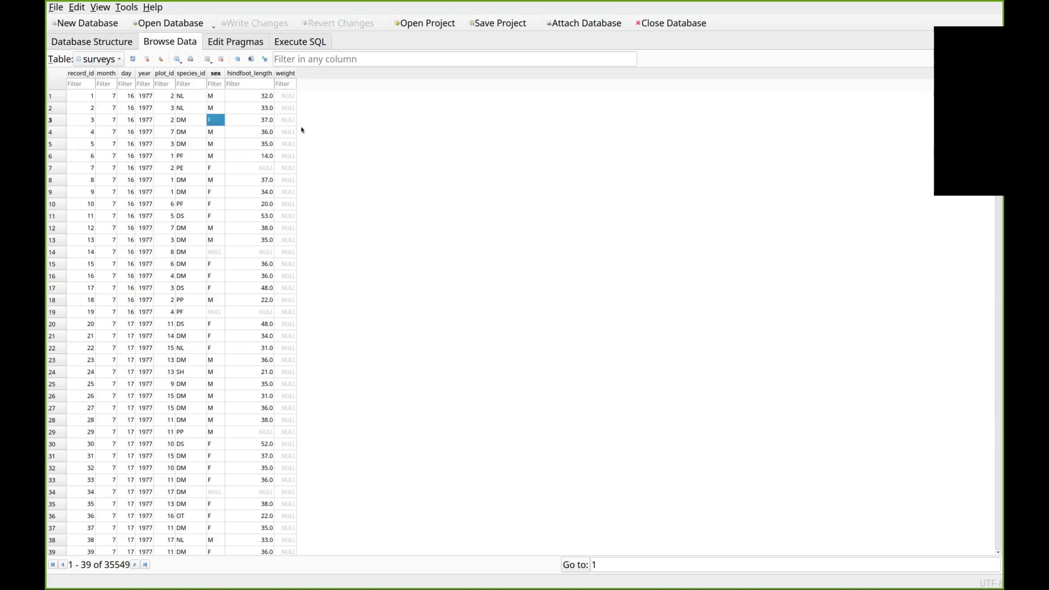
{"action": "left_click", "coordinate": [352, 188]}
{"action": "scroll", "coordinate": [256, 162], "scroll_direction": "down", "scroll_amount": 20}
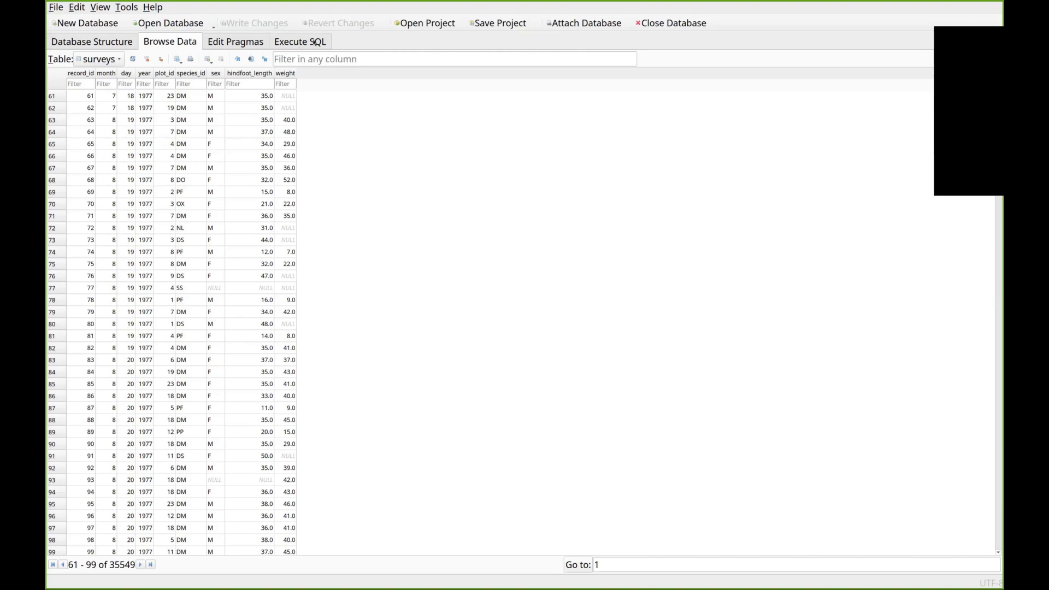
Write the query "SELECT * FROM surveys;" on two lines in the SQL editor and execute it
{"action": "left_click", "coordinate": [315, 43]}
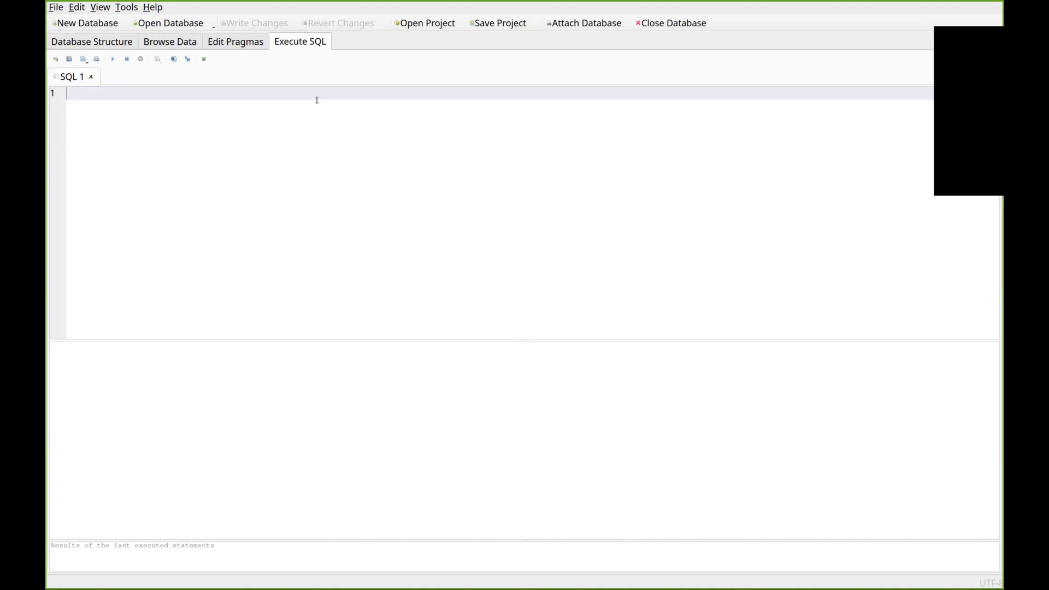
{"action": "type", "text": "SELECT * FROM surveys;"}
{"action": "left_click", "coordinate": [99, 94]}
{"action": "key", "text": "Delete"}
{"action": "key", "text": "Return"}
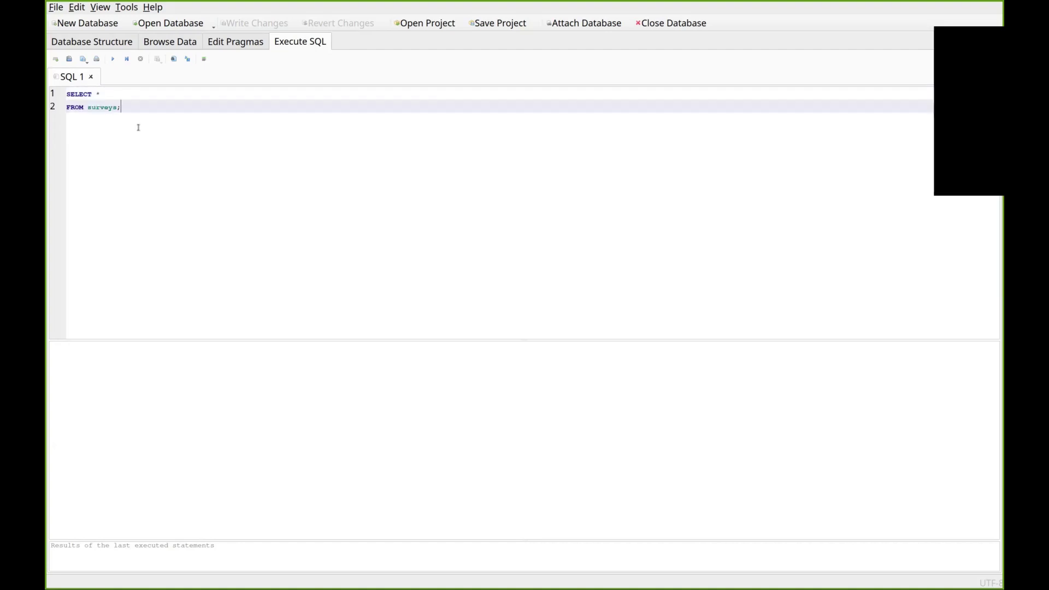
{"action": "key", "text": "ctrl+Return"}
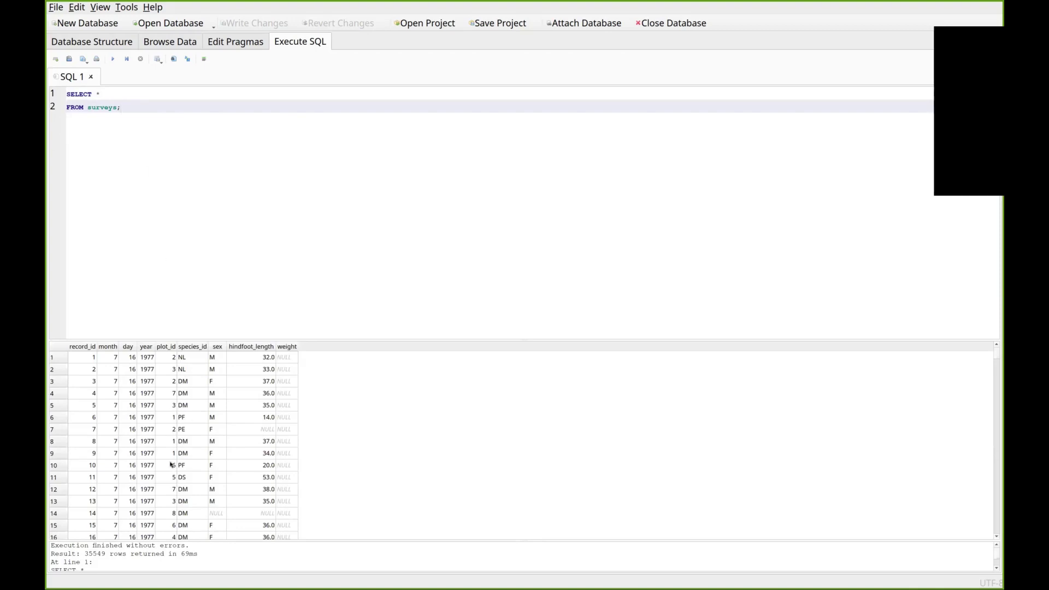
Replace the asterisk in the surveys query with species_id, weight, execute it and look through the returned rows
{"action": "left_click", "coordinate": [129, 95]}
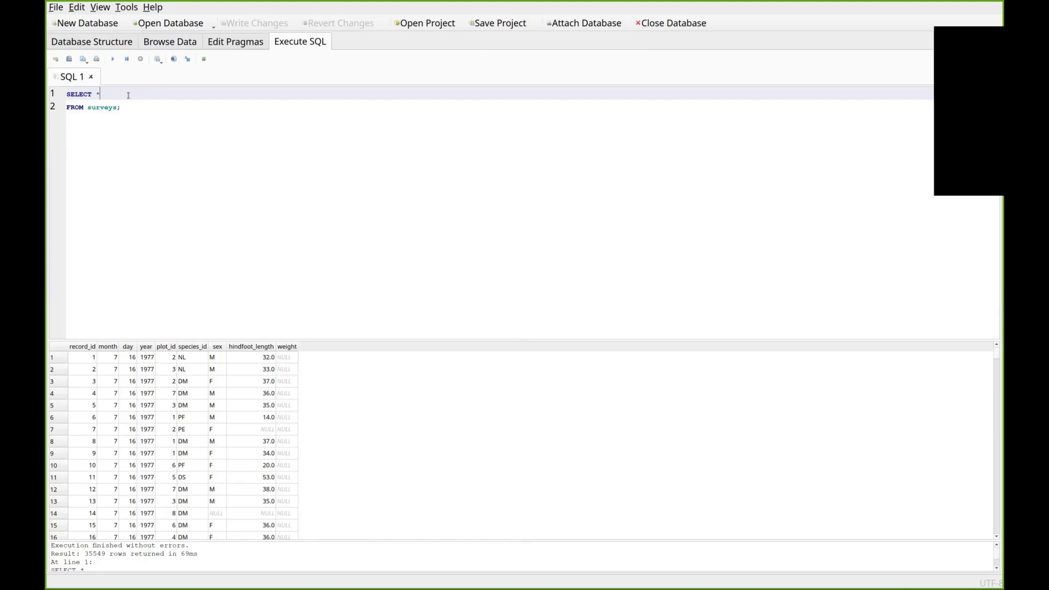
{"action": "key", "text": "BackSpace"}
{"action": "type", "text": "speci"}
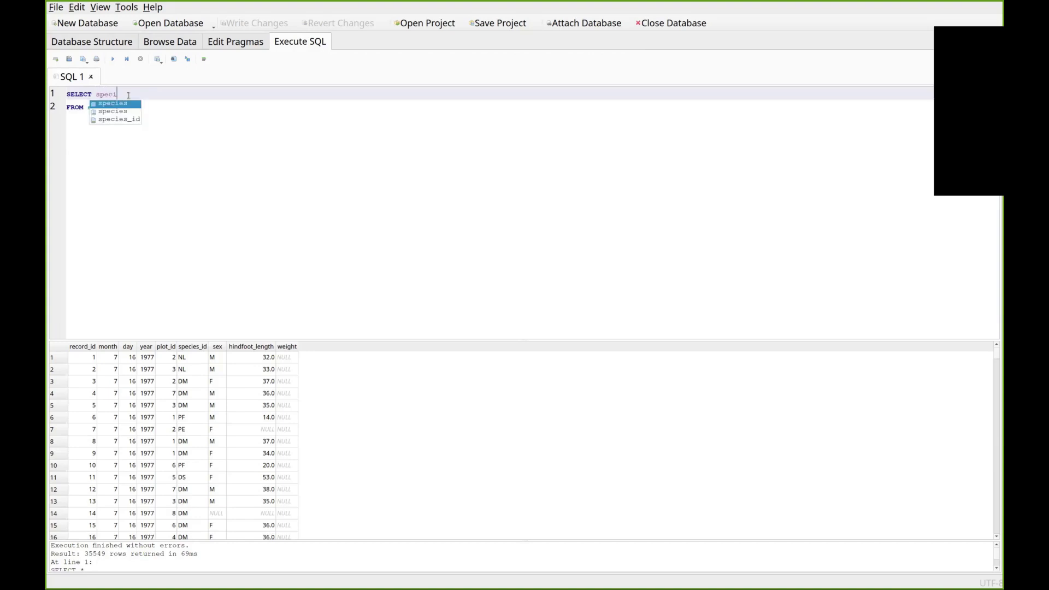
{"action": "type", "text": "es_id,"}
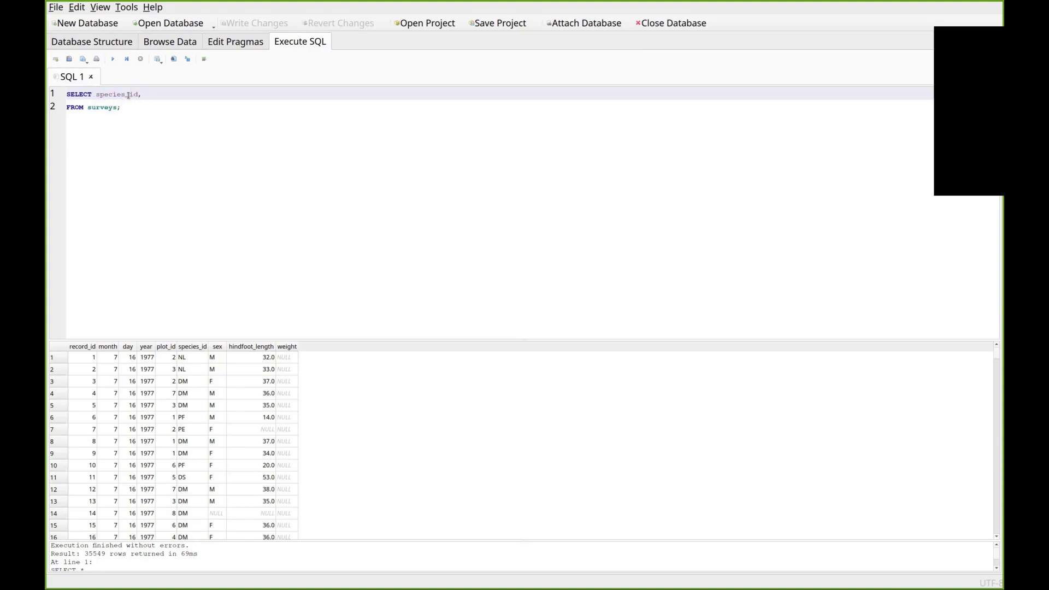
{"action": "type", "text": " weight"}
{"action": "key", "text": "Escape"}
{"action": "key", "text": "Down"}
{"action": "key", "text": "ctrl+Return"}
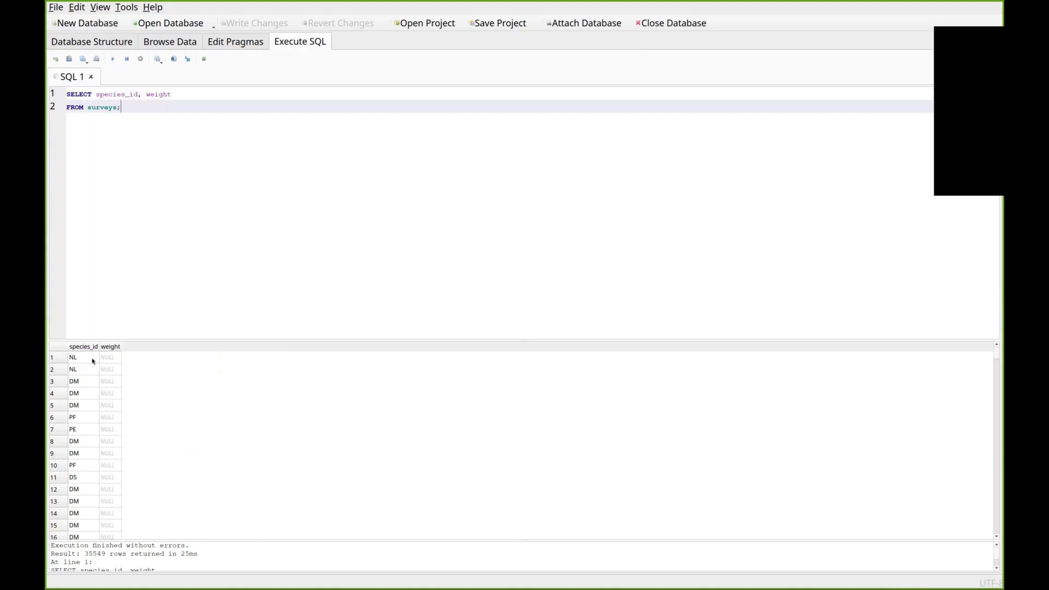
{"action": "scroll", "coordinate": [115, 379], "scroll_direction": "down", "scroll_amount": 10}
{"action": "scroll", "coordinate": [116, 378], "scroll_direction": "down", "scroll_amount": 19}
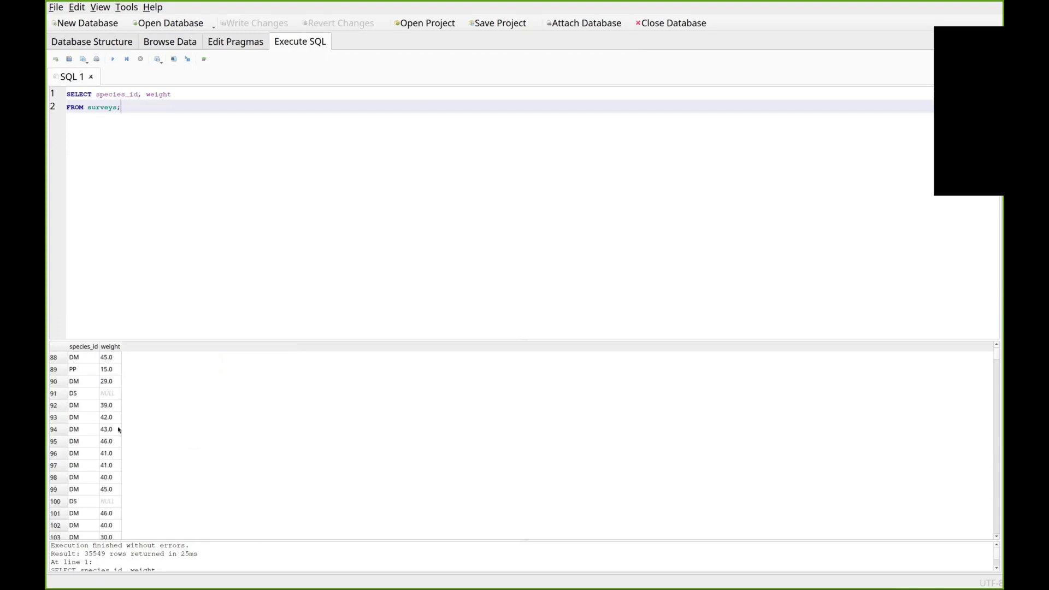
{"action": "scroll", "coordinate": [100, 421], "scroll_direction": "up", "scroll_amount": 14}
{"action": "scroll", "coordinate": [100, 421], "scroll_direction": "up", "scroll_amount": 15}
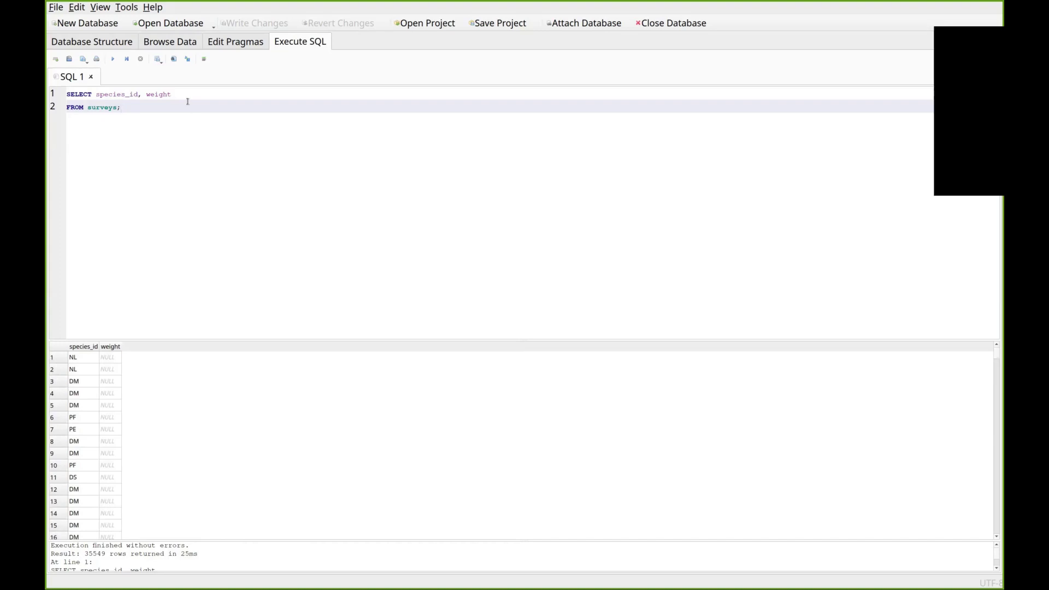
Divide the selected weight by 1000 in the query, execute it and look through the converted weights
{"action": "scroll", "coordinate": [106, 432], "scroll_direction": "down", "scroll_amount": 20}
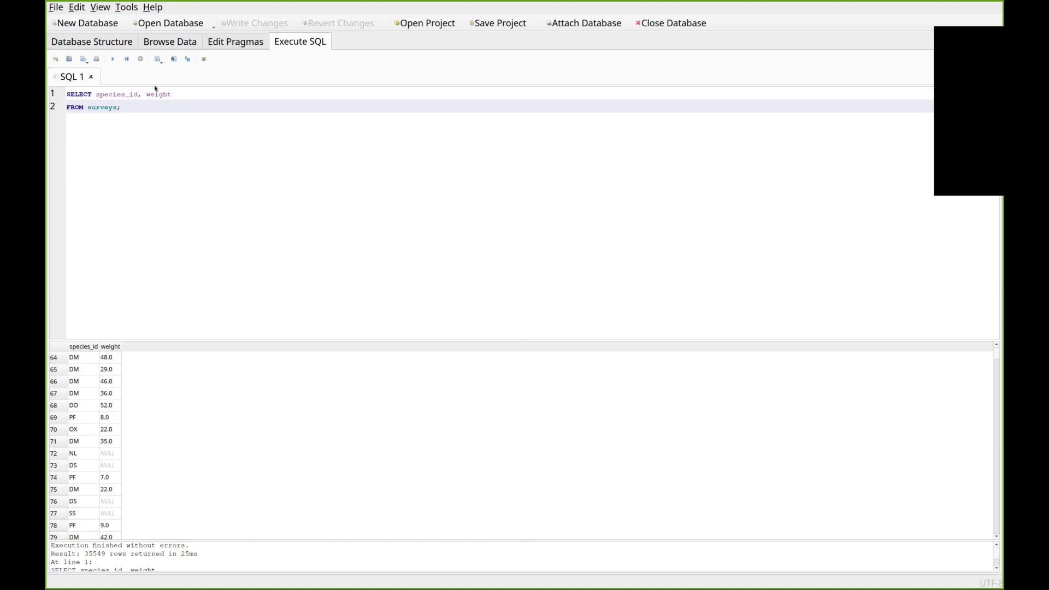
{"action": "left_click", "coordinate": [200, 93]}
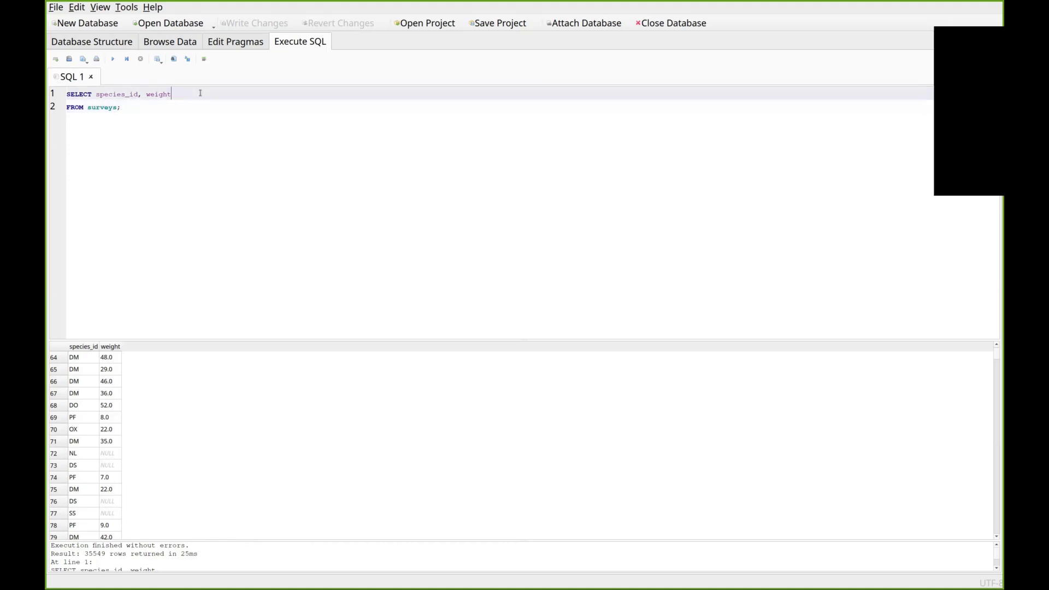
{"action": "type", "text": "/1000"}
{"action": "key", "text": "Down"}
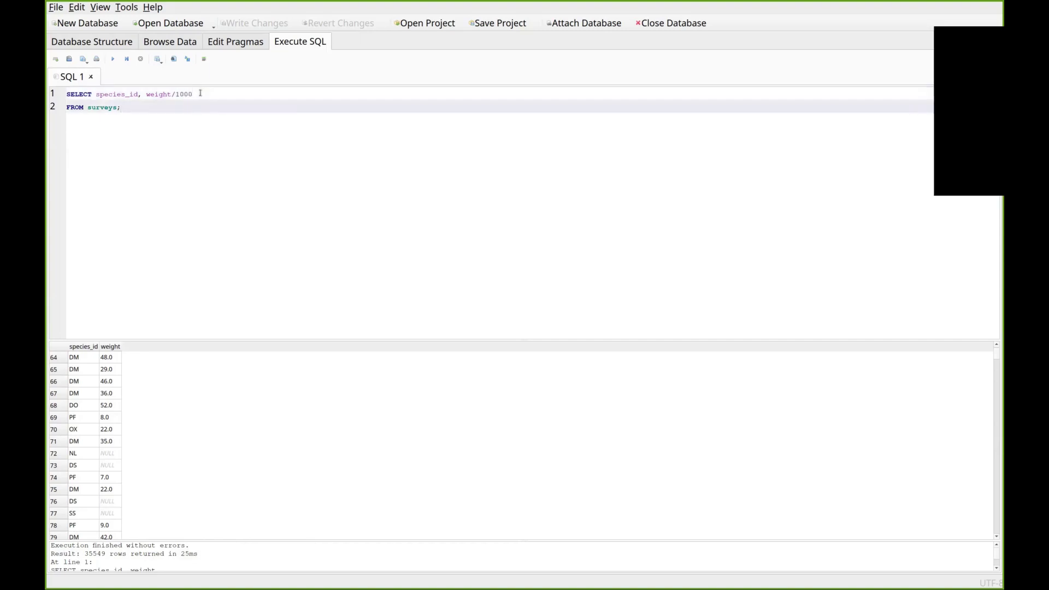
{"action": "key", "text": "ctrl+Return"}
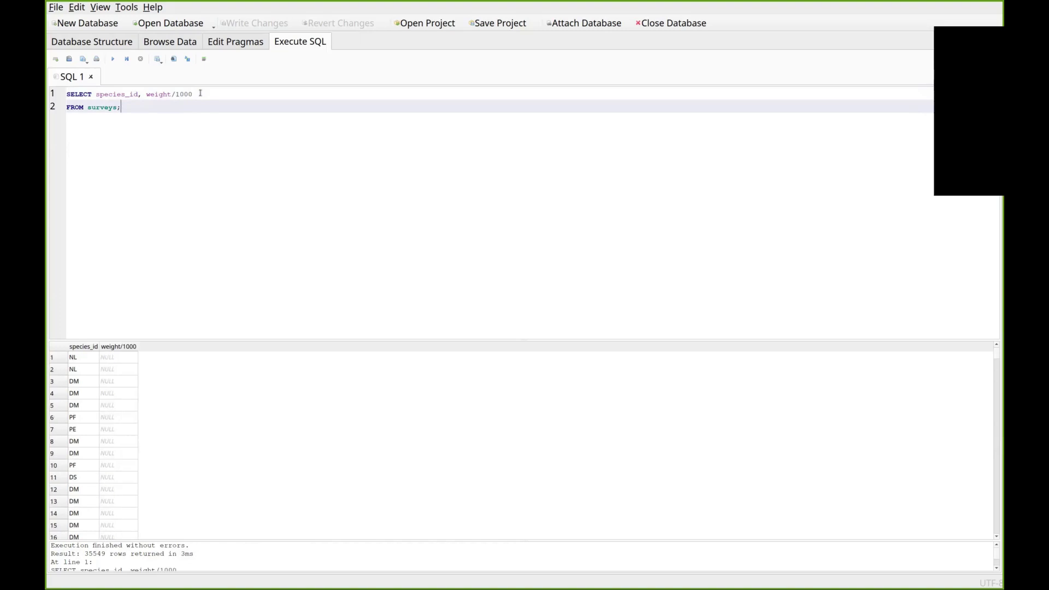
{"action": "scroll", "coordinate": [136, 377], "scroll_direction": "down", "scroll_amount": 20}
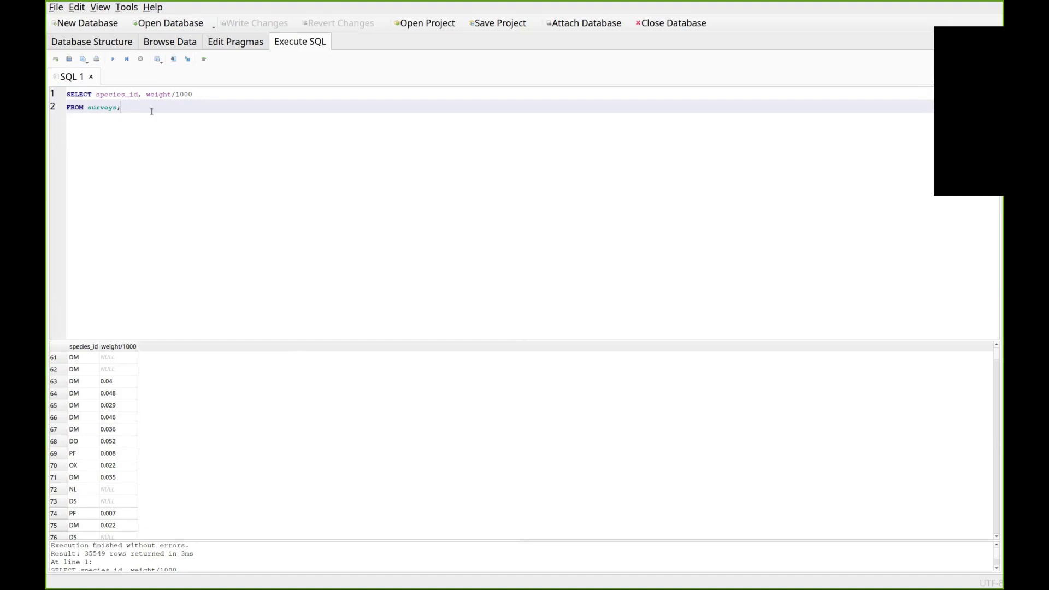
Add the condition WHERE year >= 2000 on a new line of the query, execute it and check the filtered rows
{"action": "key", "text": "Return"}
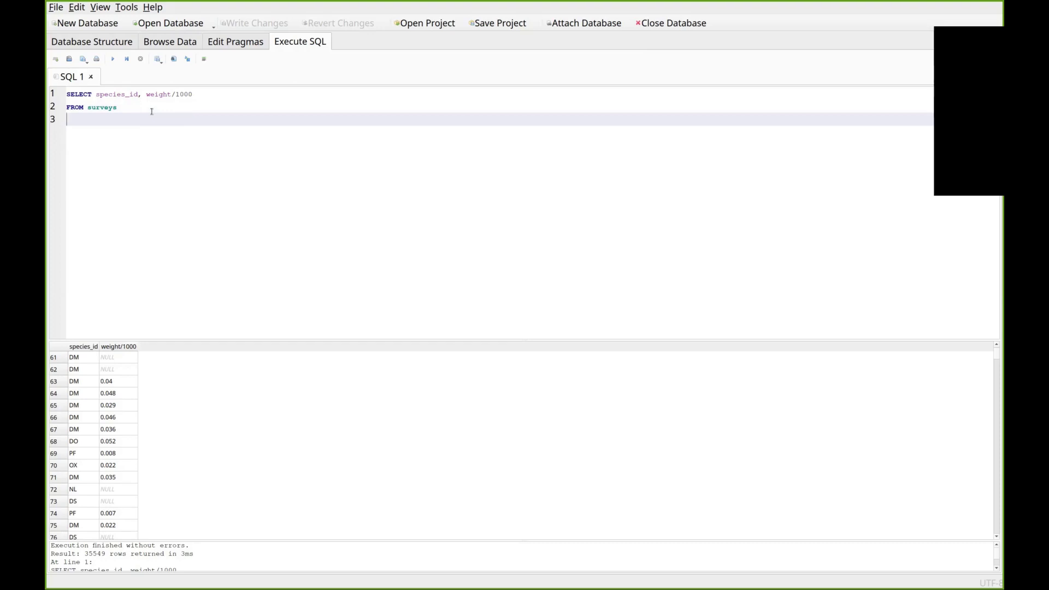
{"action": "type", "text": "WHERE year >= 2000;"}
{"action": "left_click", "coordinate": [168, 119]}
{"action": "key", "text": "ctrl+Return"}
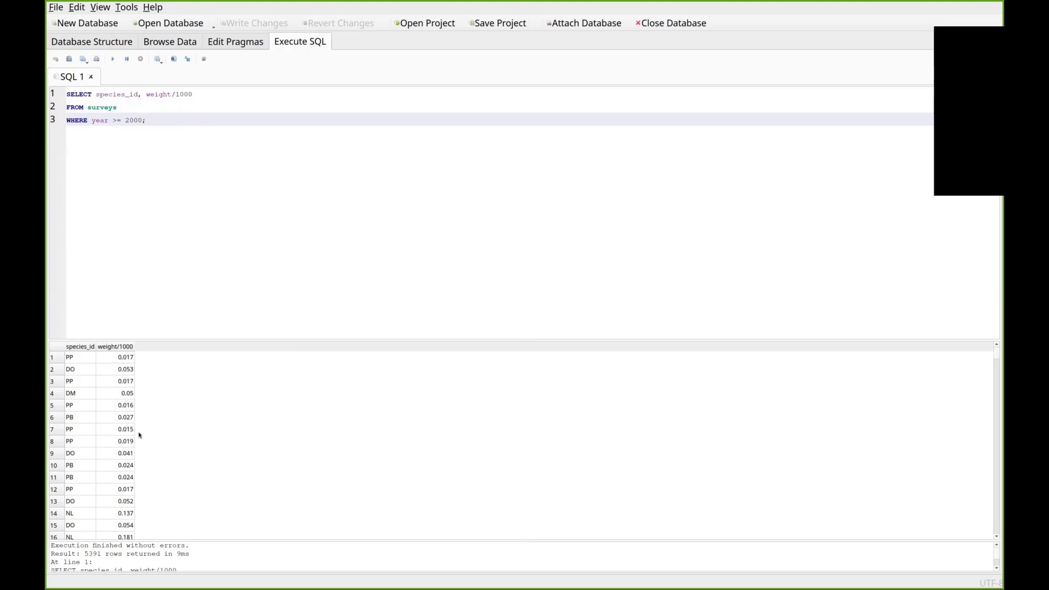
{"action": "left_click", "coordinate": [118, 420]}
{"action": "scroll", "coordinate": [121, 420], "scroll_direction": "down", "scroll_amount": 9}
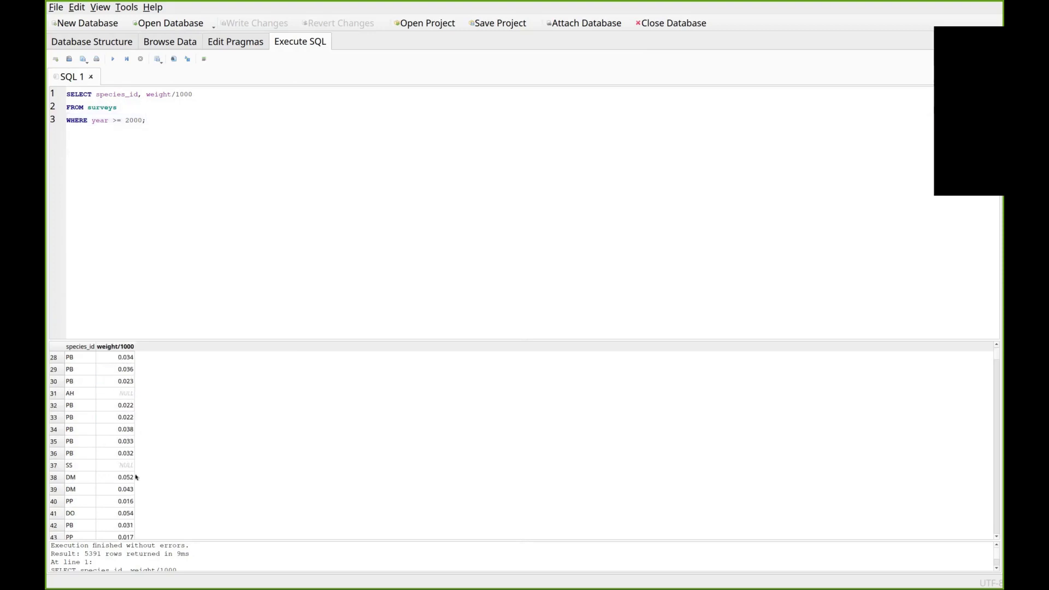
{"action": "left_click", "coordinate": [169, 121]}
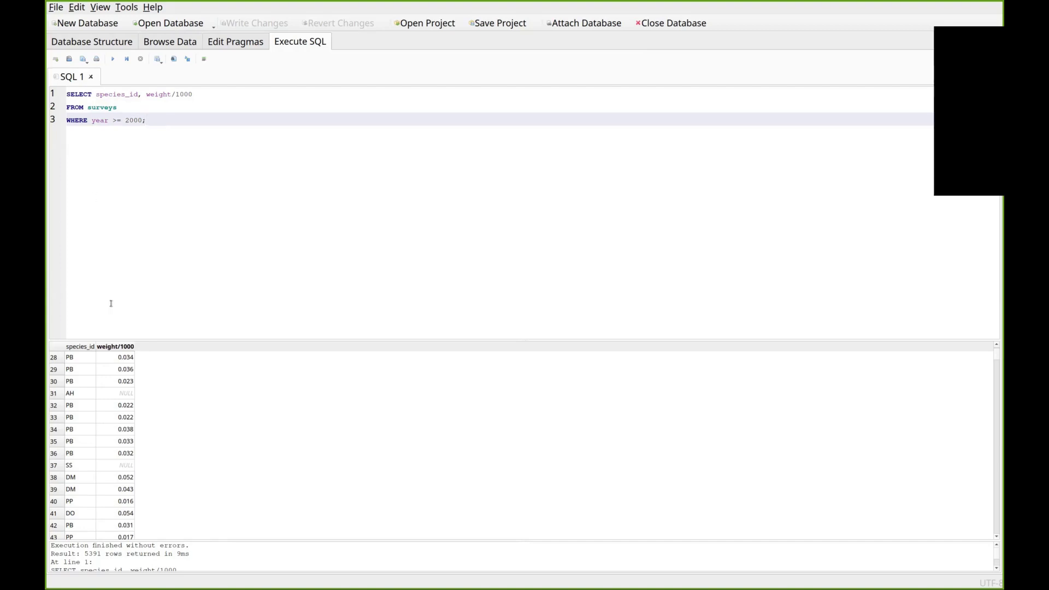
{"action": "left_click", "coordinate": [97, 381]}
{"action": "scroll", "coordinate": [99, 381], "scroll_direction": "up", "scroll_amount": 9}
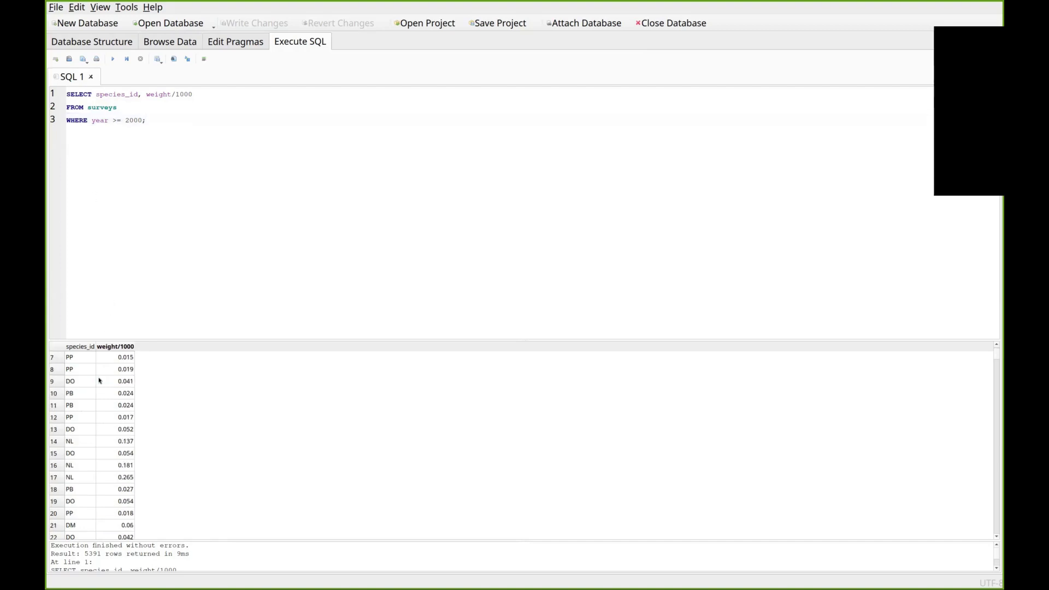
{"action": "left_click", "coordinate": [117, 358]}
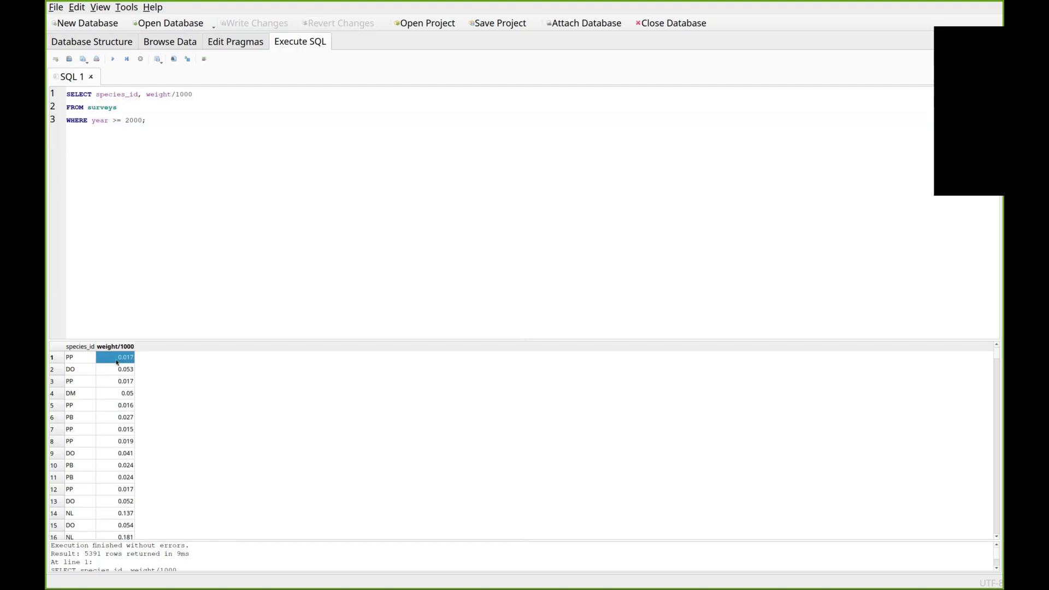
Add ORDER BY weight as the last line of the query and execute it
{"action": "left_click", "coordinate": [157, 122]}
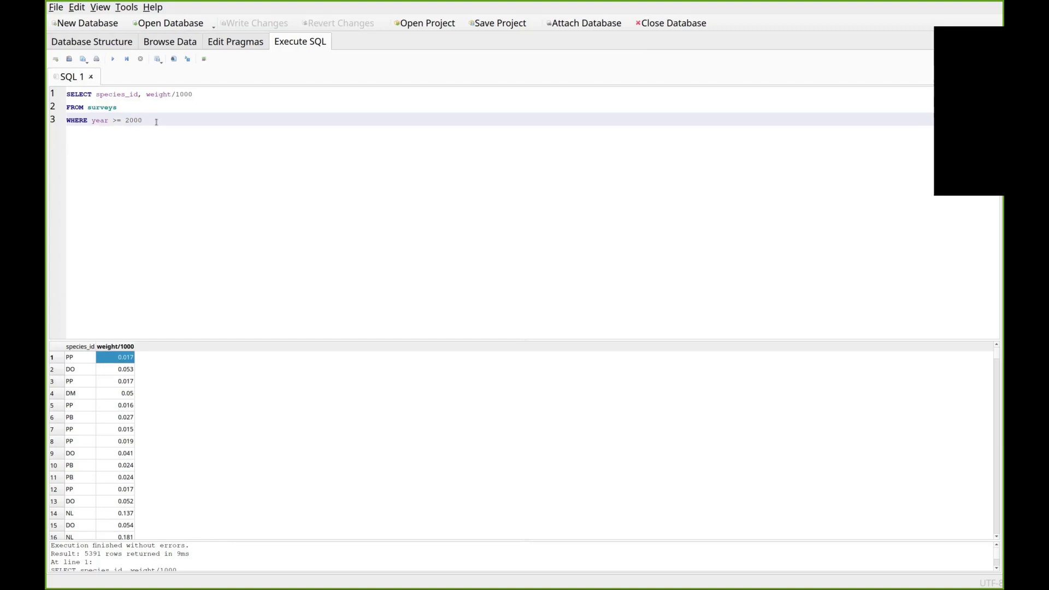
{"action": "key", "text": "Return"}
{"action": "type", "text": "ORDER "}
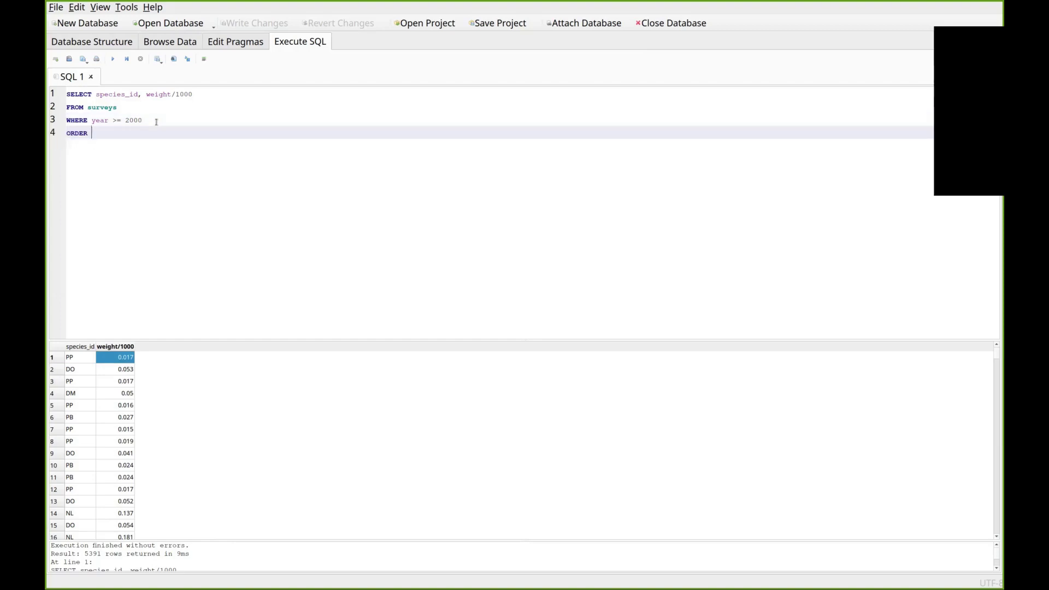
{"action": "type", "text": "BY weight"}
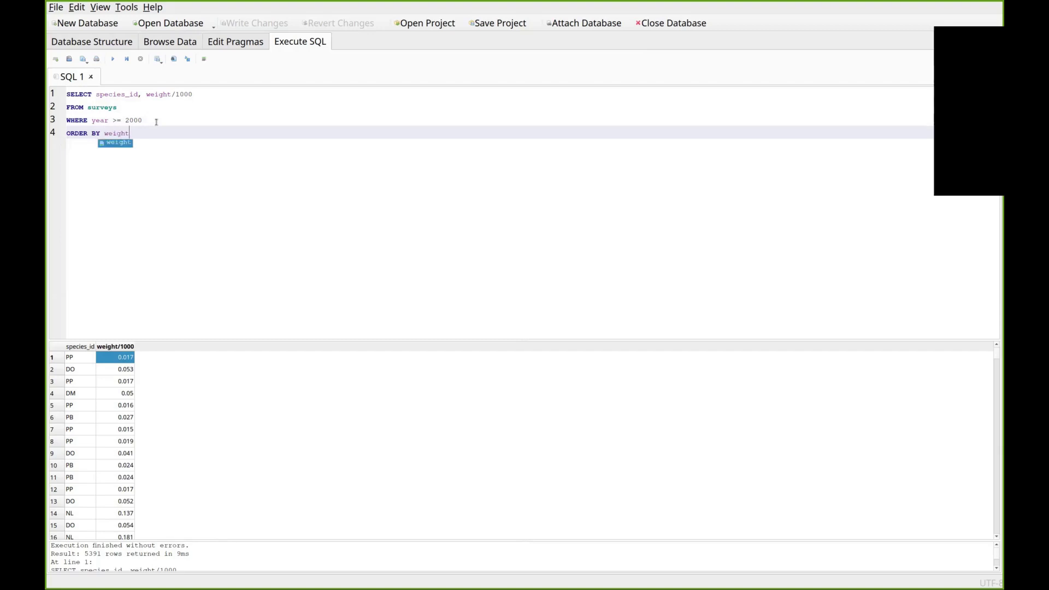
{"action": "type", "text": ";"}
{"action": "key", "text": "ctrl+Return"}
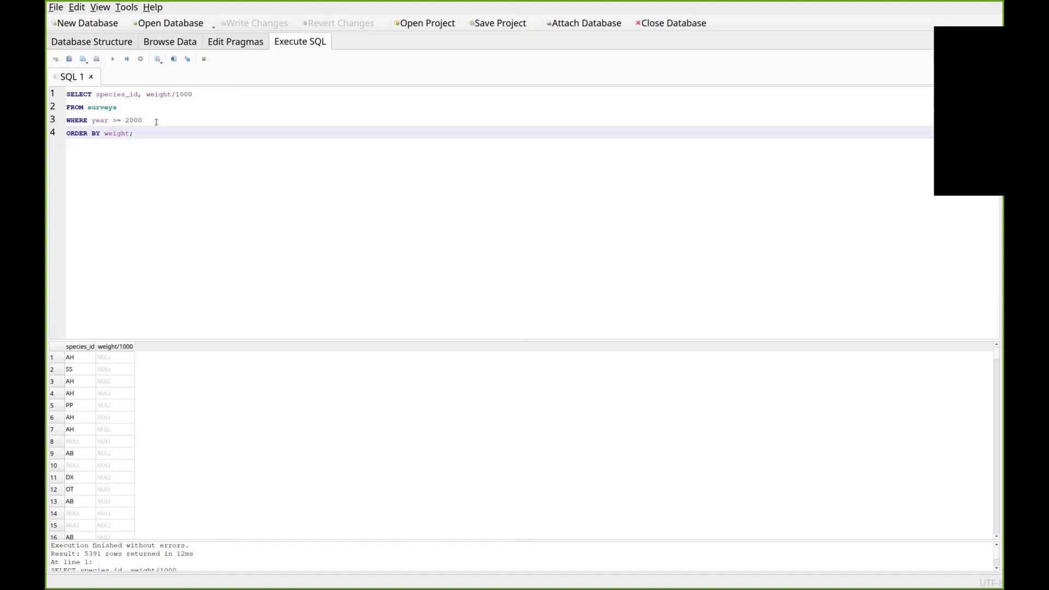
Examine the weight-ordered results to find where the NULL weights end and the smallest recorded weights begin
{"action": "left_click", "coordinate": [118, 358]}
{"action": "scroll", "coordinate": [118, 377], "scroll_direction": "down", "scroll_amount": 14}
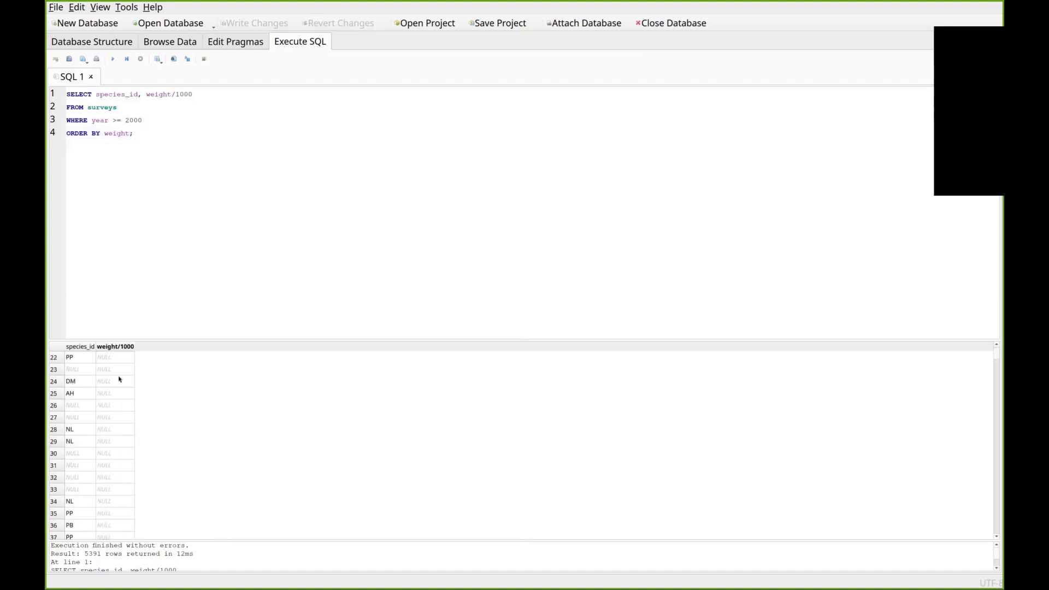
{"action": "scroll", "coordinate": [118, 383], "scroll_direction": "down", "scroll_amount": 20}
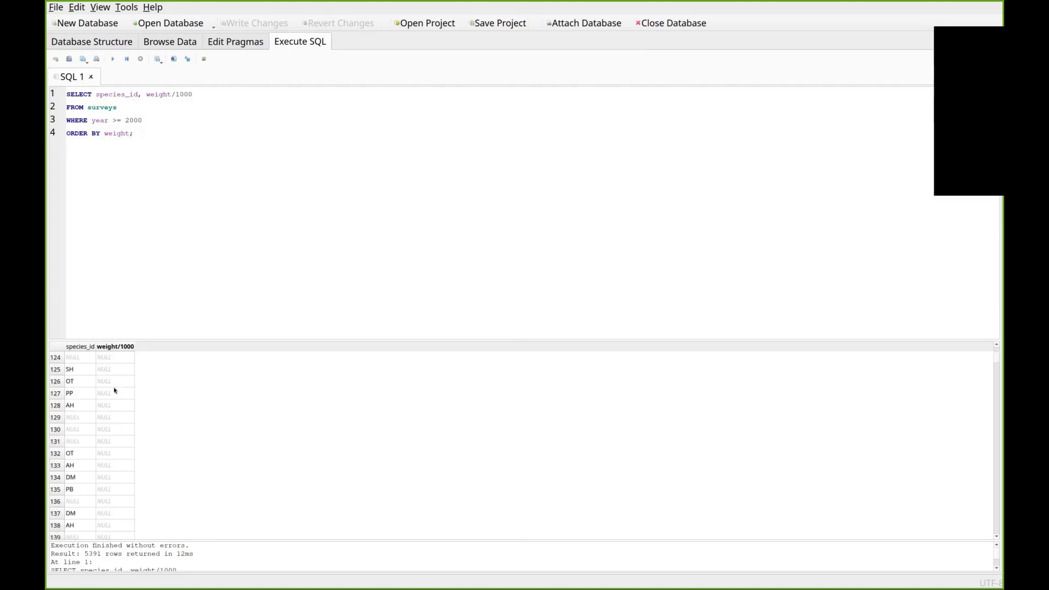
{"action": "scroll", "coordinate": [118, 393], "scroll_direction": "down", "scroll_amount": 17}
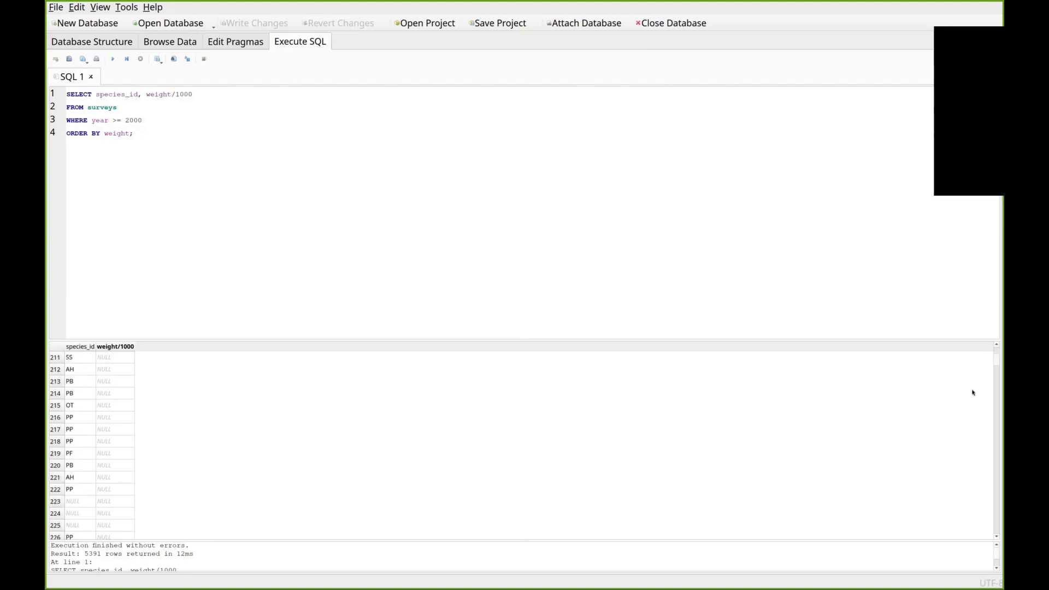
{"action": "left_click_drag", "start_coordinate": [997, 362], "coordinate": [996, 372]}
{"action": "scroll", "coordinate": [551, 437], "scroll_direction": "up", "scroll_amount": 10}
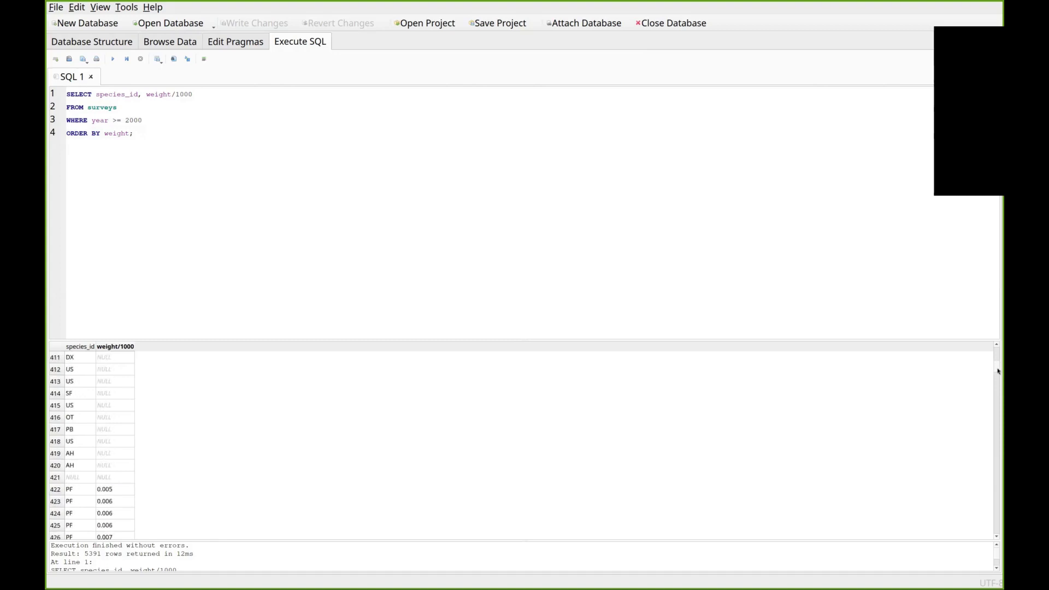
{"action": "scroll", "coordinate": [552, 438], "scroll_direction": "down", "scroll_amount": 4}
Change the sort order of weight to DESC, execute the query and inspect the first weight value
{"action": "left_click", "coordinate": [164, 133]}
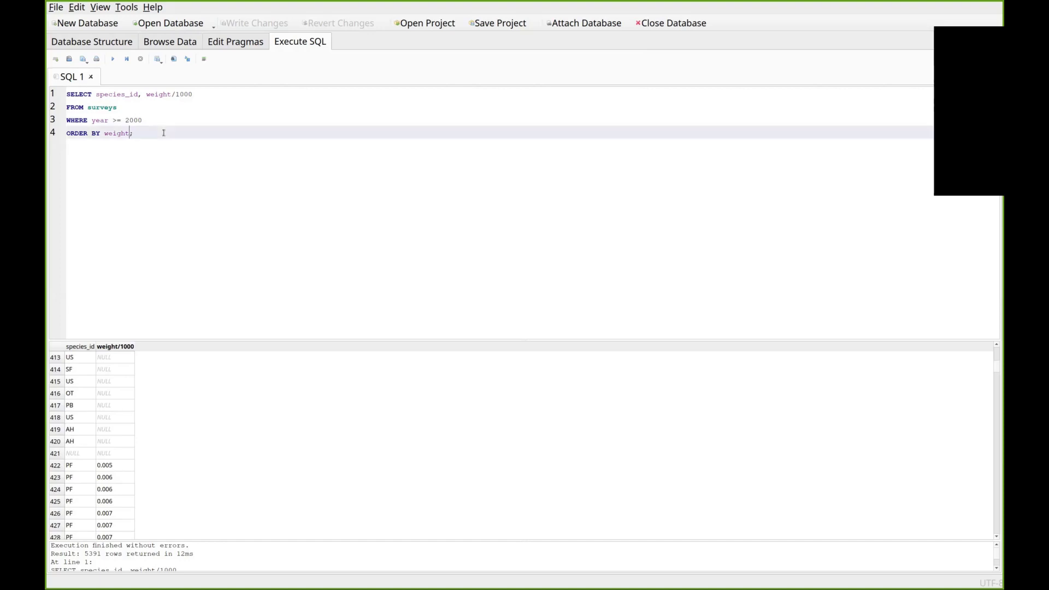
{"action": "key", "text": "Left"}
{"action": "type", "text": "DESC"}
{"action": "key", "text": "Right"}
{"action": "key", "text": "ctrl+Return"}
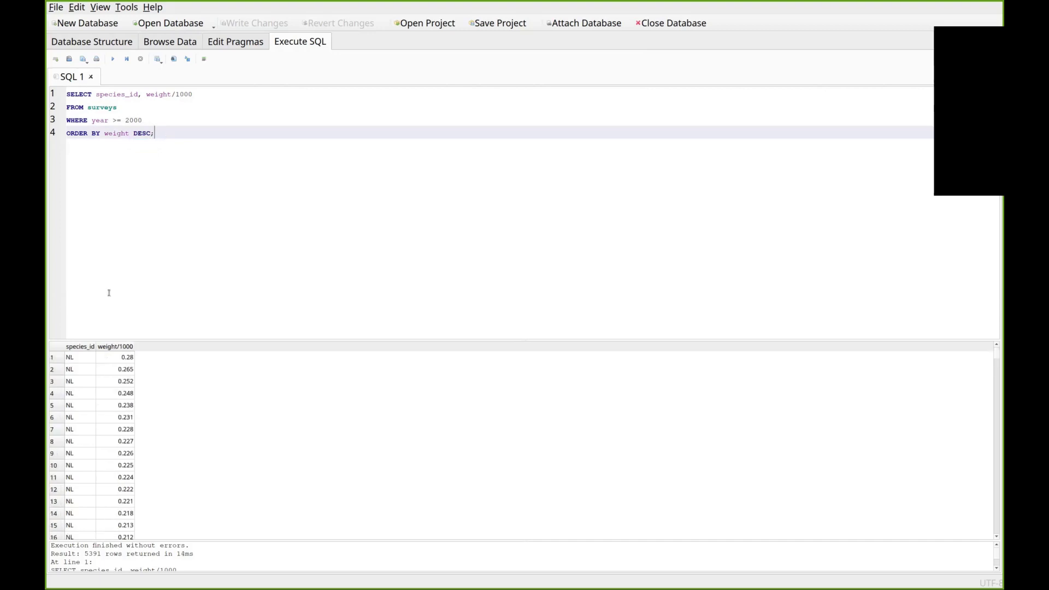
{"action": "left_click", "coordinate": [121, 358]}
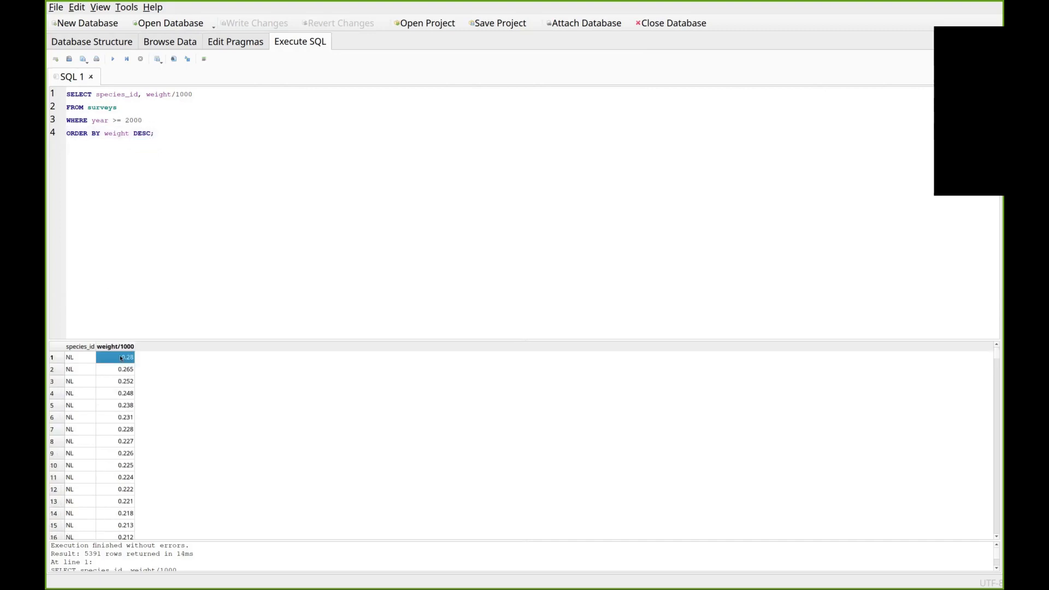
Add AND weight IS NOT NULL to the WHERE line, execute the query and check the top of the results
{"action": "left_click", "coordinate": [193, 134]}
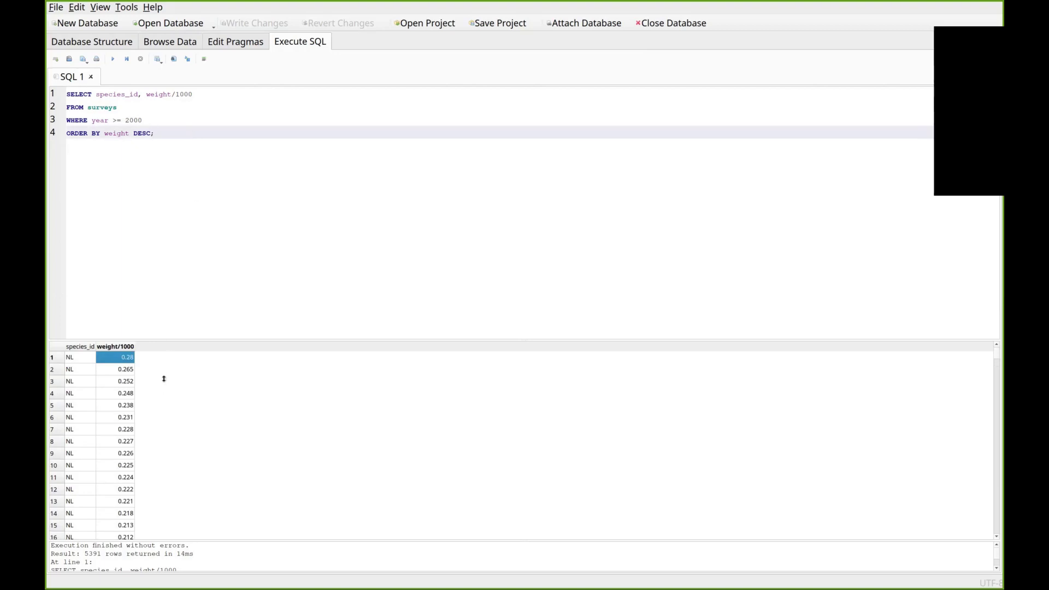
{"action": "key", "text": "Up"}
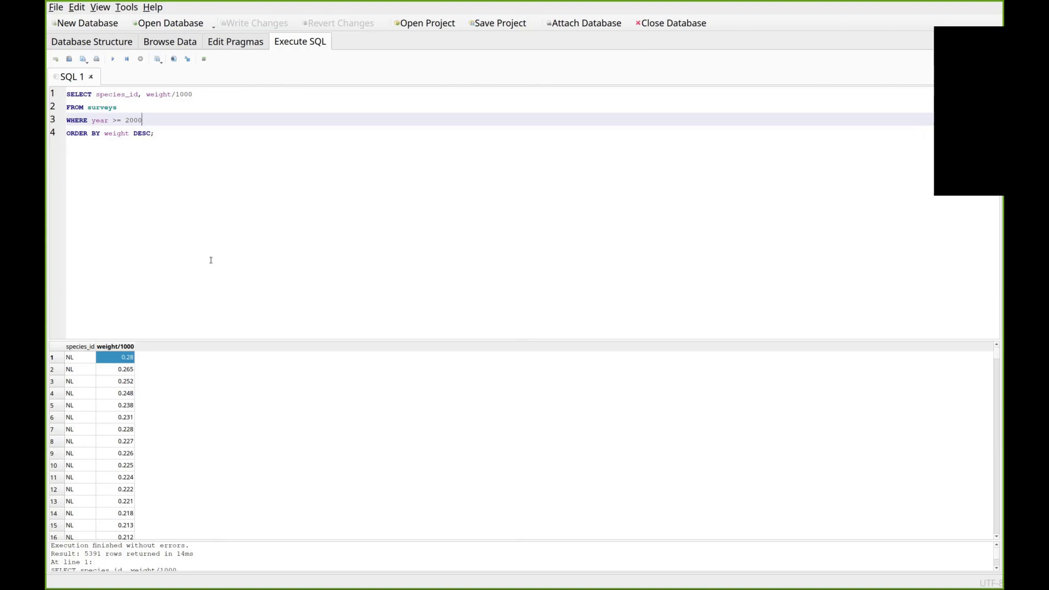
{"action": "type", "text": "AND weight IS NOT NULL"}
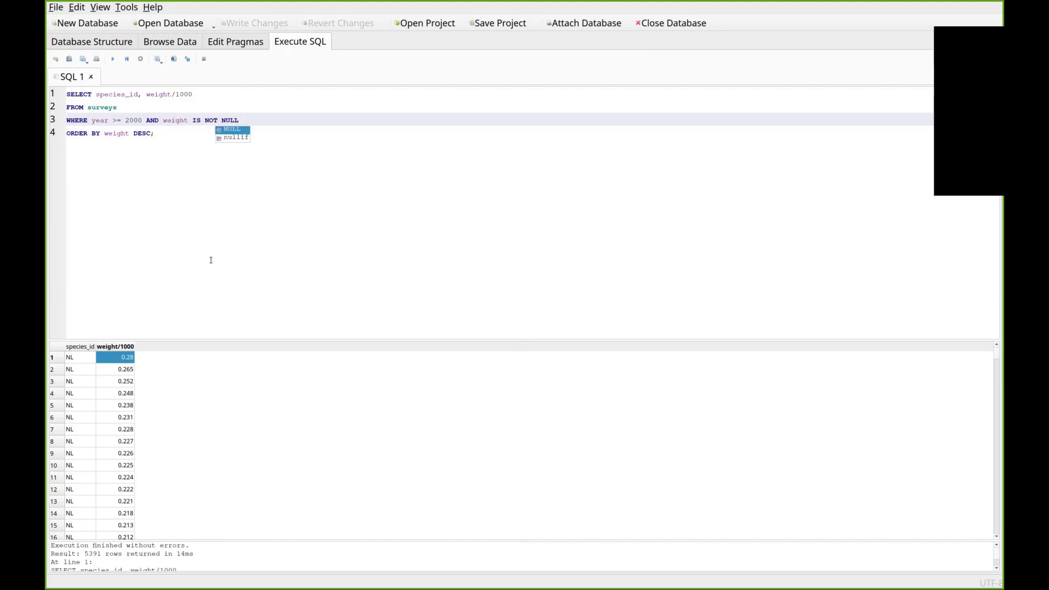
{"action": "key", "text": "Escape"}
{"action": "key", "text": "Down"}
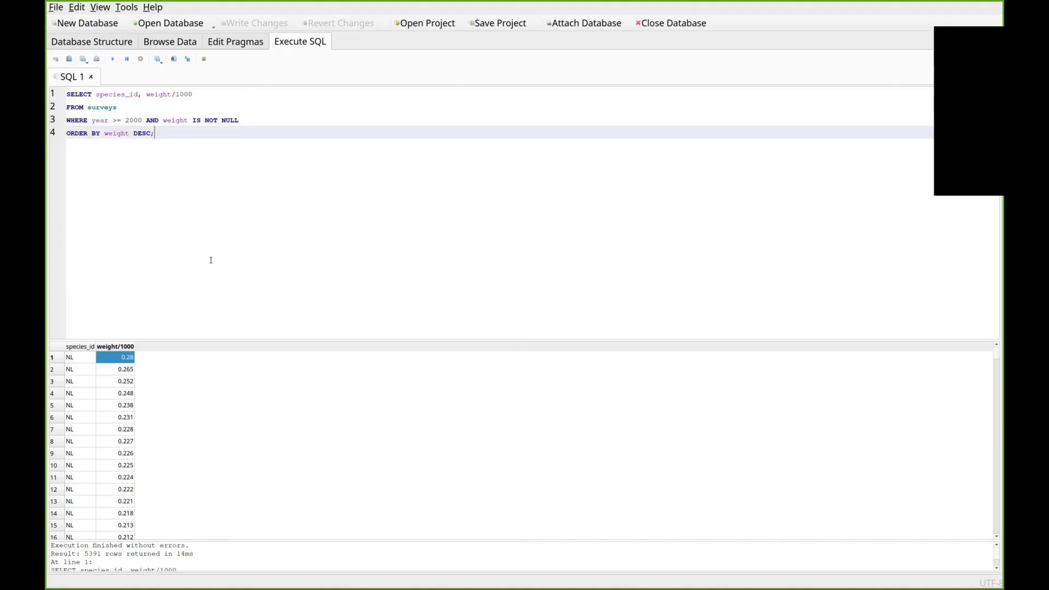
{"action": "key", "text": "ctrl+Return"}
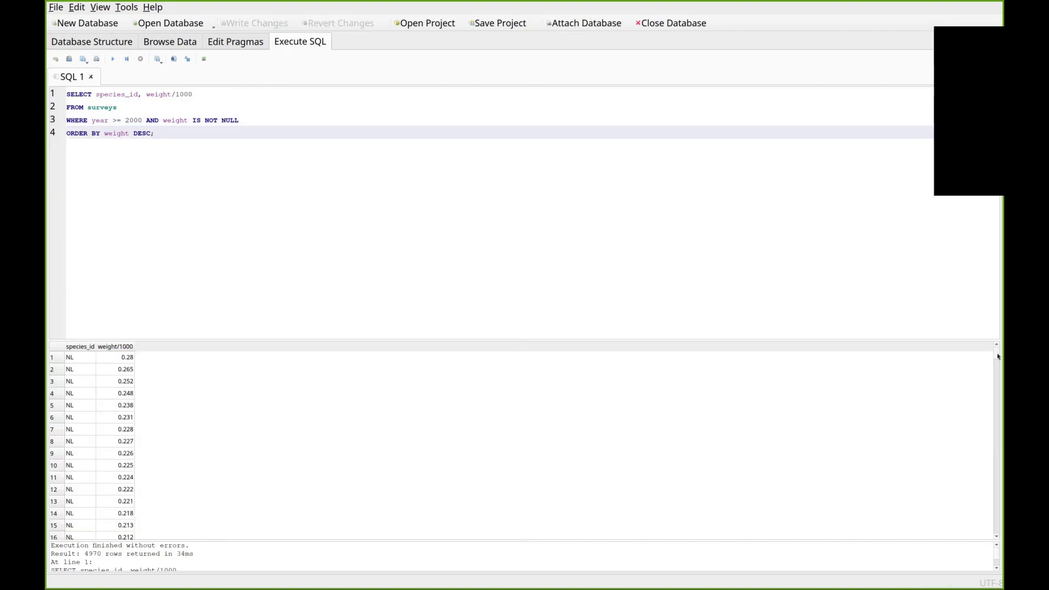
{"action": "left_click_drag", "start_coordinate": [996, 354], "coordinate": [976, 333]}
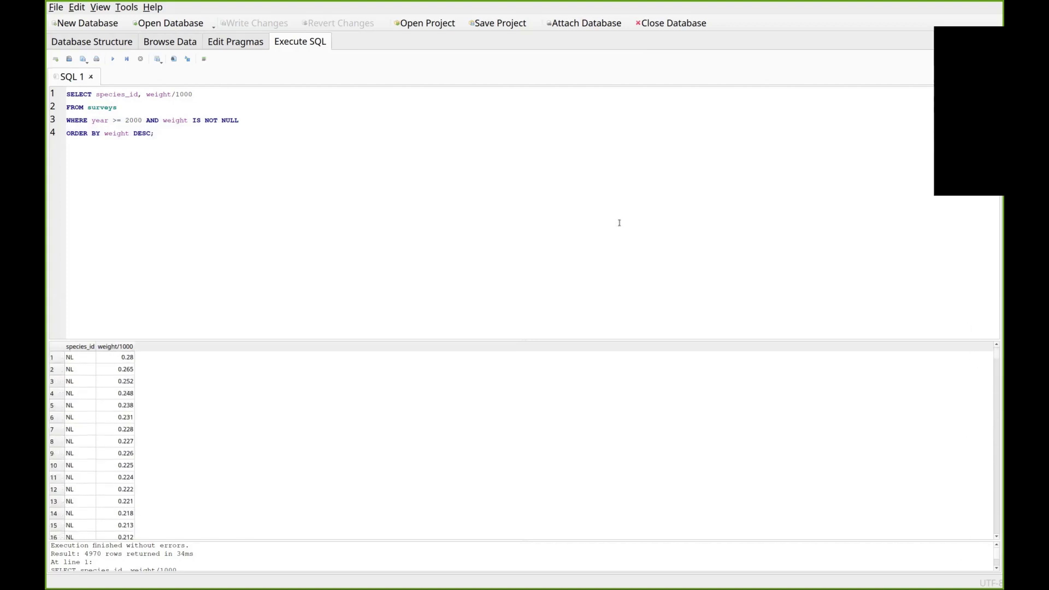
Wrap weight/1000 in the SELECT line in the AVG() function
{"action": "left_click", "coordinate": [255, 120]}
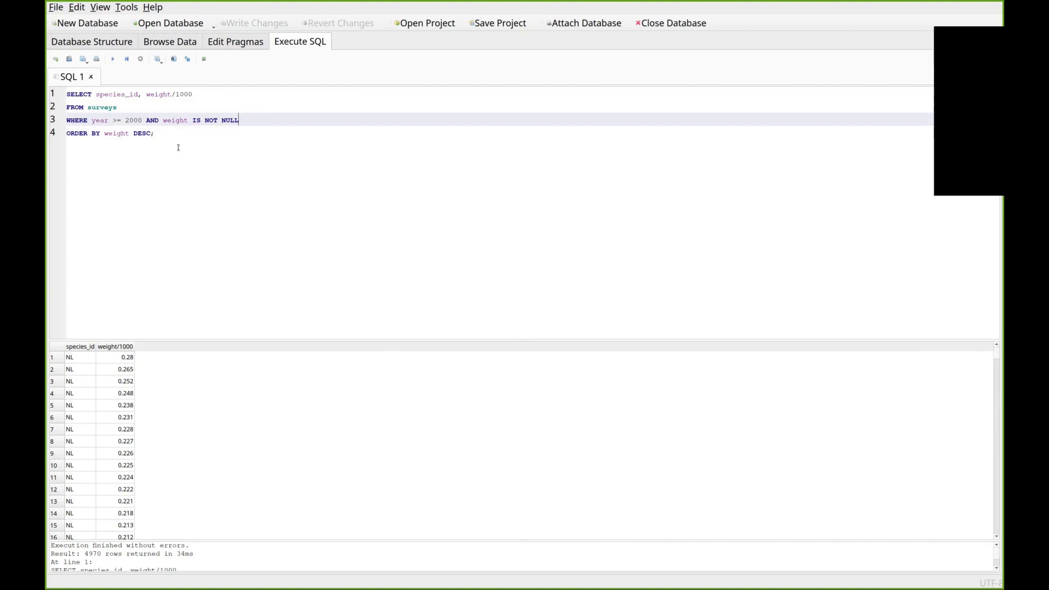
{"action": "left_click", "coordinate": [164, 133]}
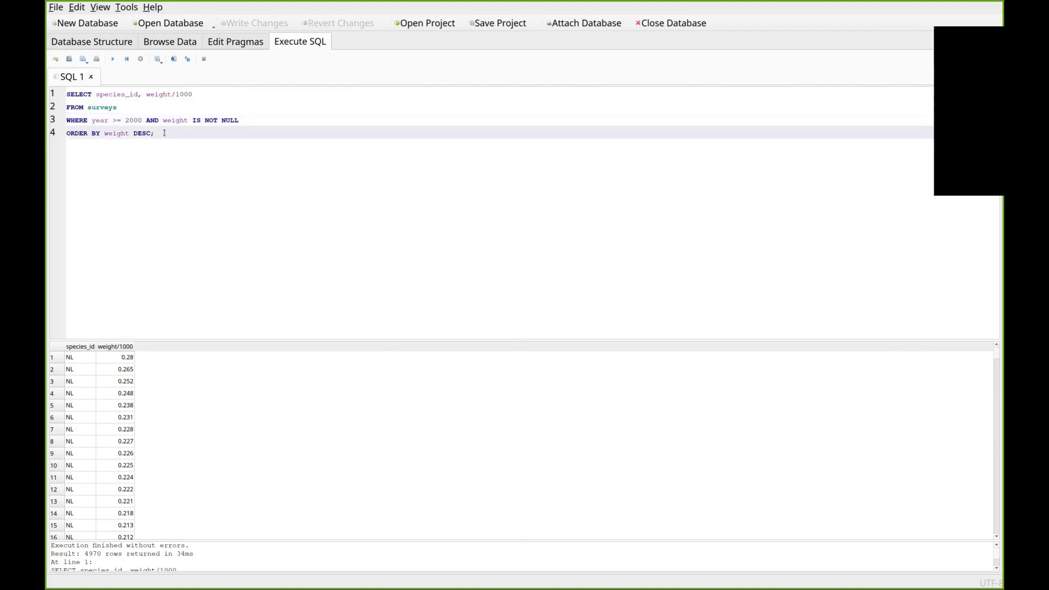
{"action": "key", "text": "Up"}
{"action": "key", "text": "Up"}
{"action": "key", "text": "Up"}
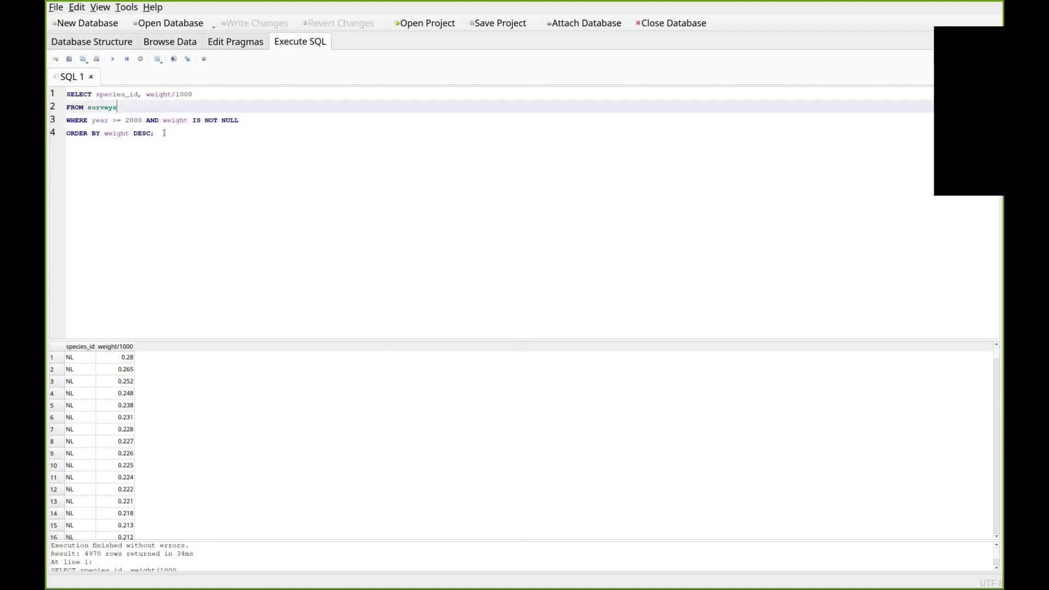
{"action": "type", "text": "A"}
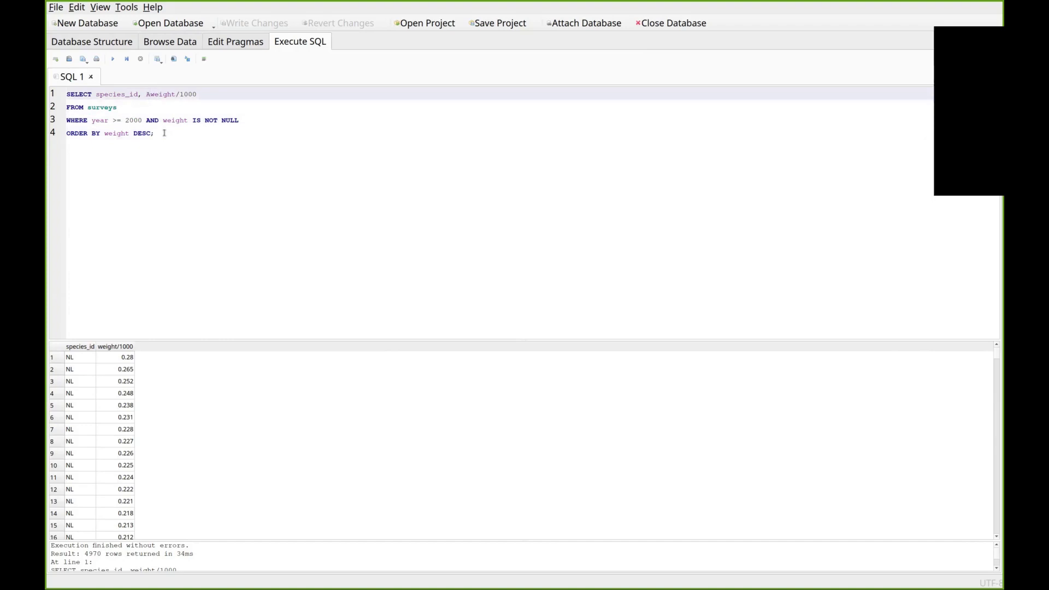
{"action": "type", "text": "VG("}
{"action": "key", "text": "End"}
{"action": "type", "text": ")"}
Try to group the results by adding GROUP BY species_id; on a new line after ORDER BY and execute the query
{"action": "left_click", "coordinate": [164, 133]}
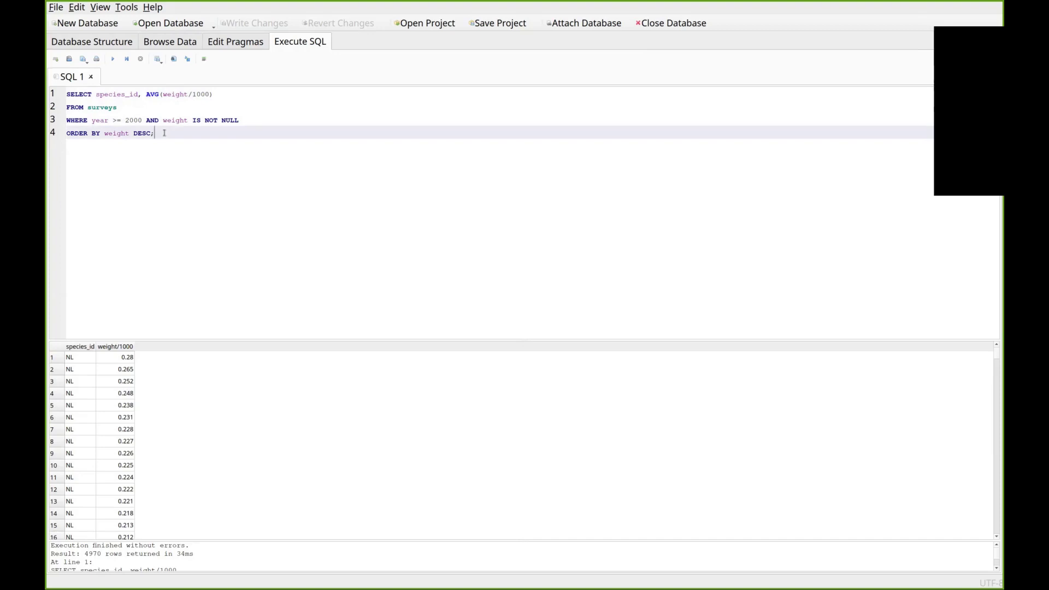
{"action": "key", "text": "BackSpace"}
{"action": "key", "text": "Return"}
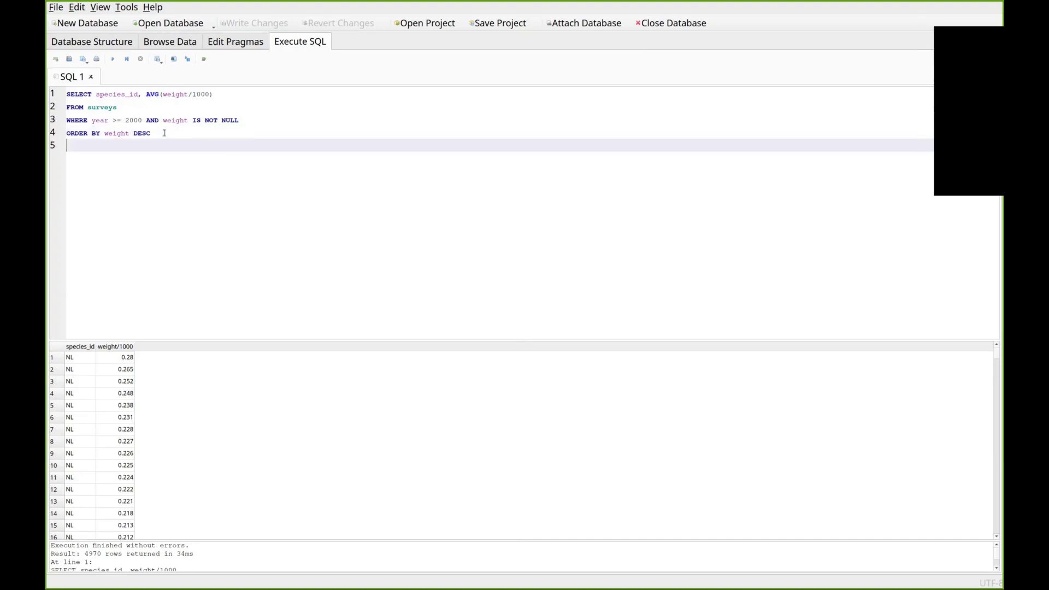
{"action": "type", "text": "GROUP BY species"}
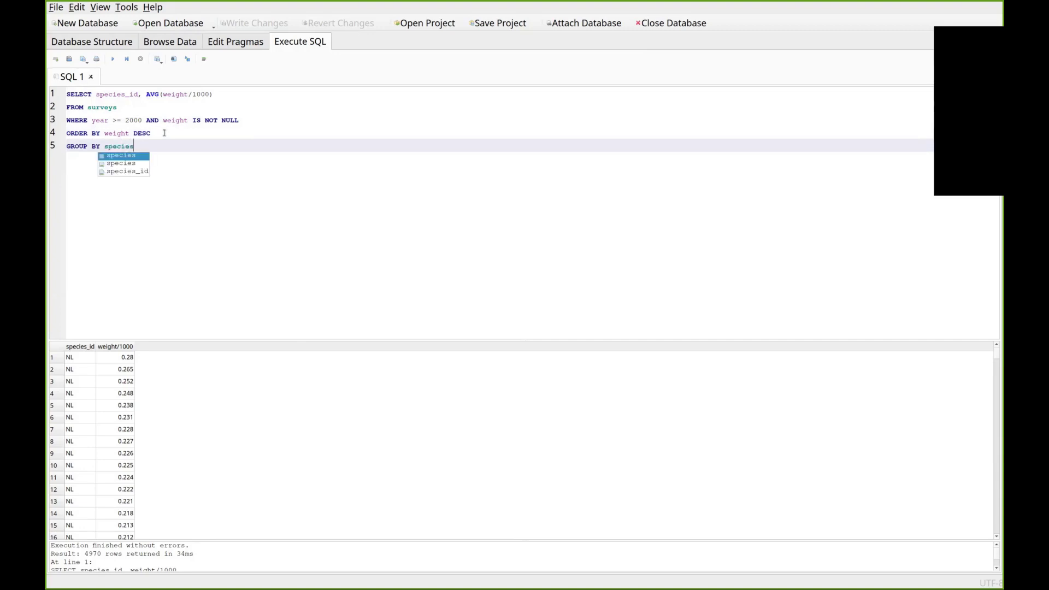
{"action": "type", "text": "_id;"}
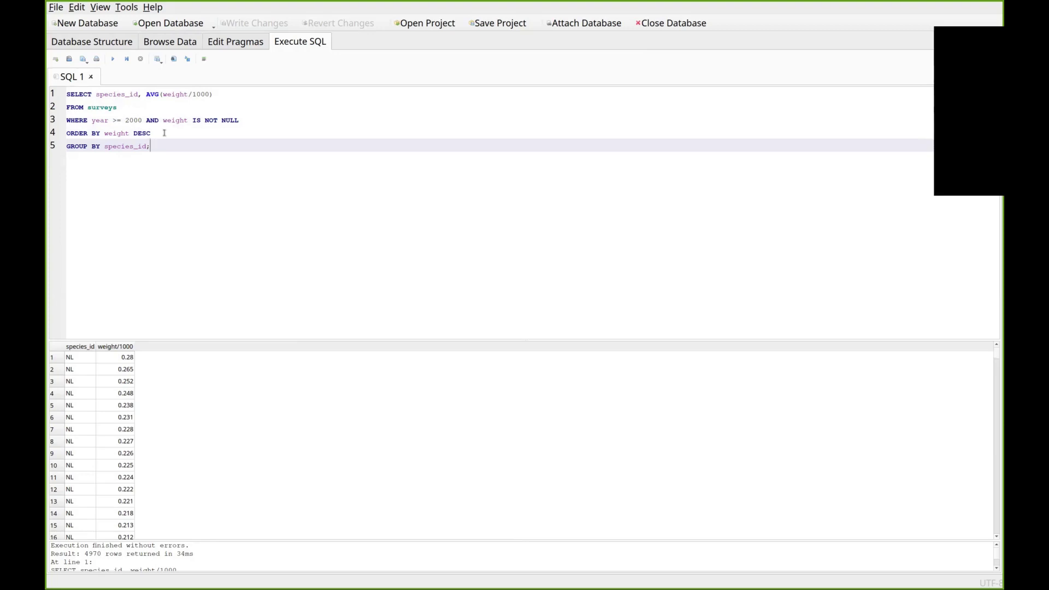
{"action": "key", "text": "ctrl+Return"}
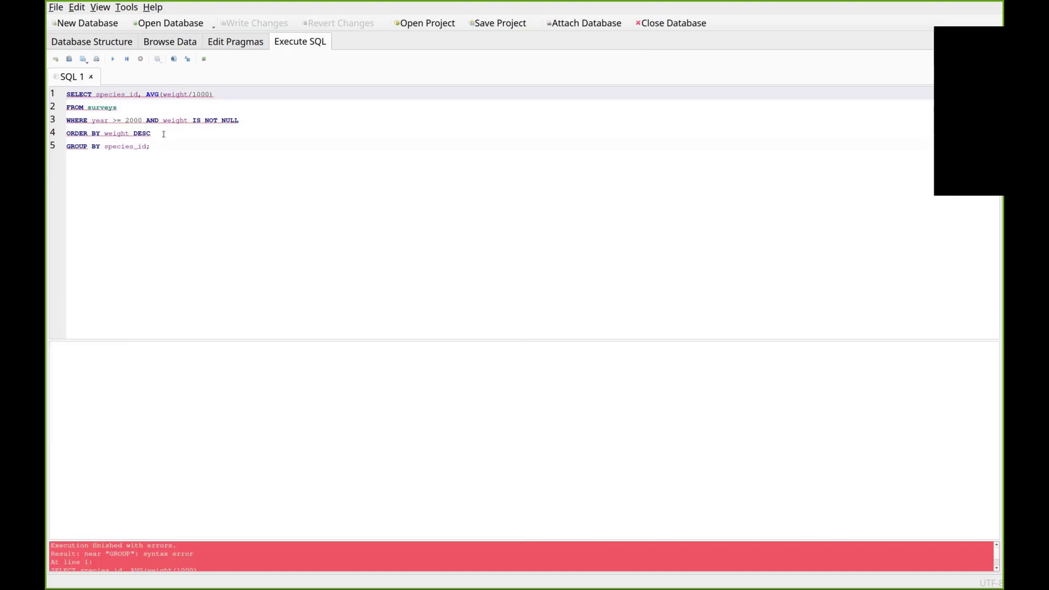
Read the execution message and compare it with the last two lines of the query
{"action": "left_click", "coordinate": [163, 146]}
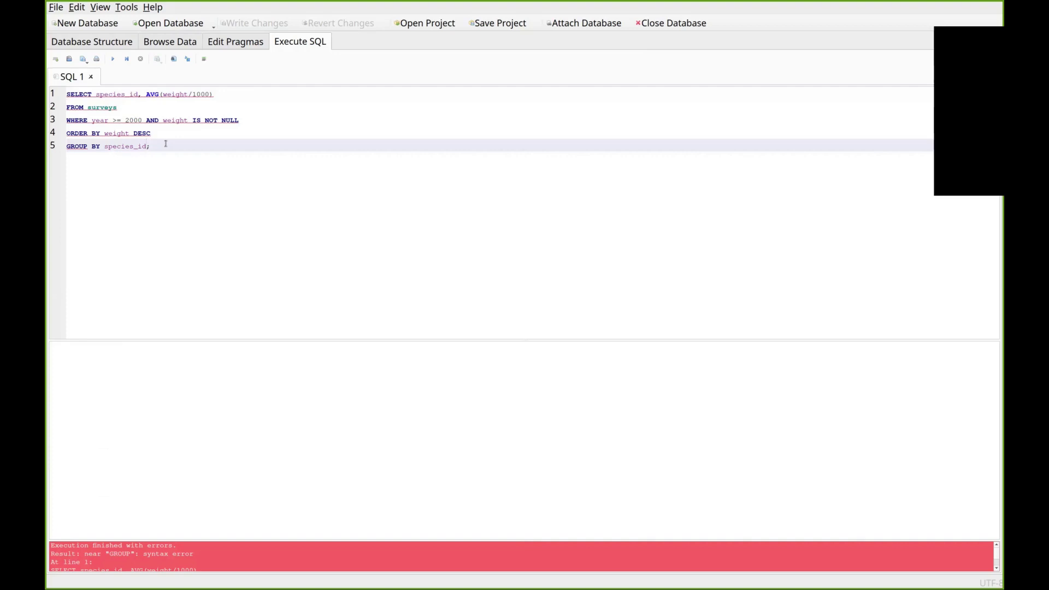
{"action": "key", "text": "Left"}
{"action": "left_click", "coordinate": [172, 542]}
{"action": "scroll", "coordinate": [186, 552], "scroll_direction": "down", "scroll_amount": 2}
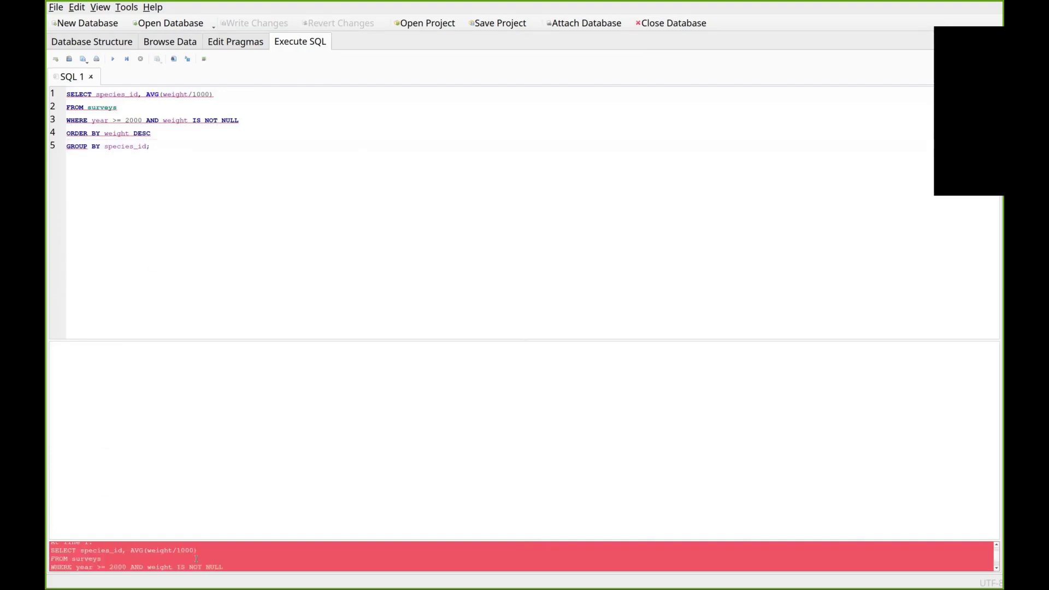
{"action": "scroll", "coordinate": [196, 559], "scroll_direction": "up", "scroll_amount": 2}
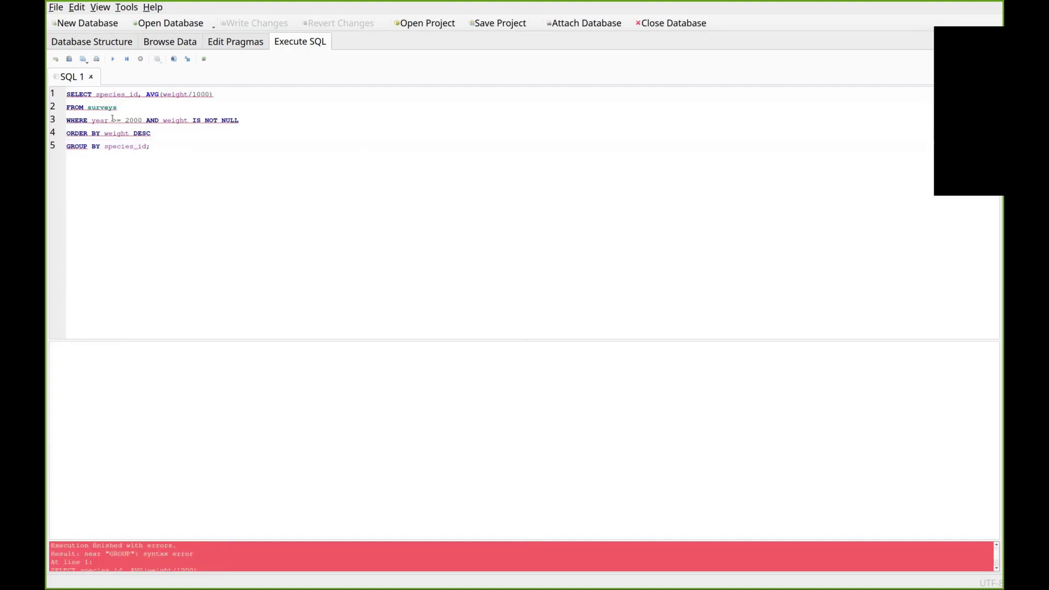
{"action": "left_click", "coordinate": [152, 134]}
{"action": "left_click", "coordinate": [231, 174]}
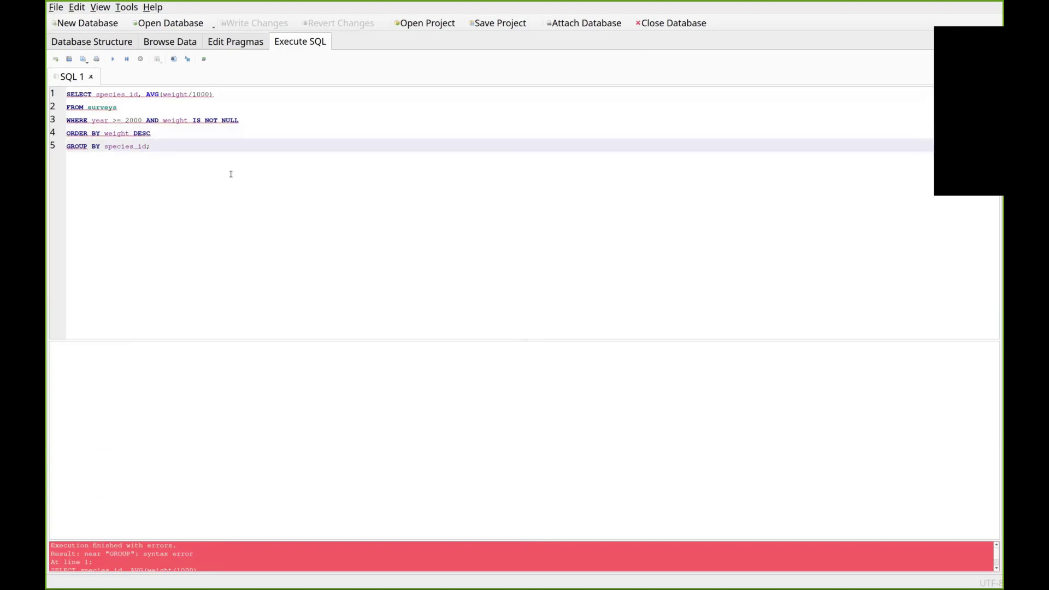
Delete the GROUP BY species_id; text from the last line of the query
{"action": "key", "text": "ctrl+Home"}
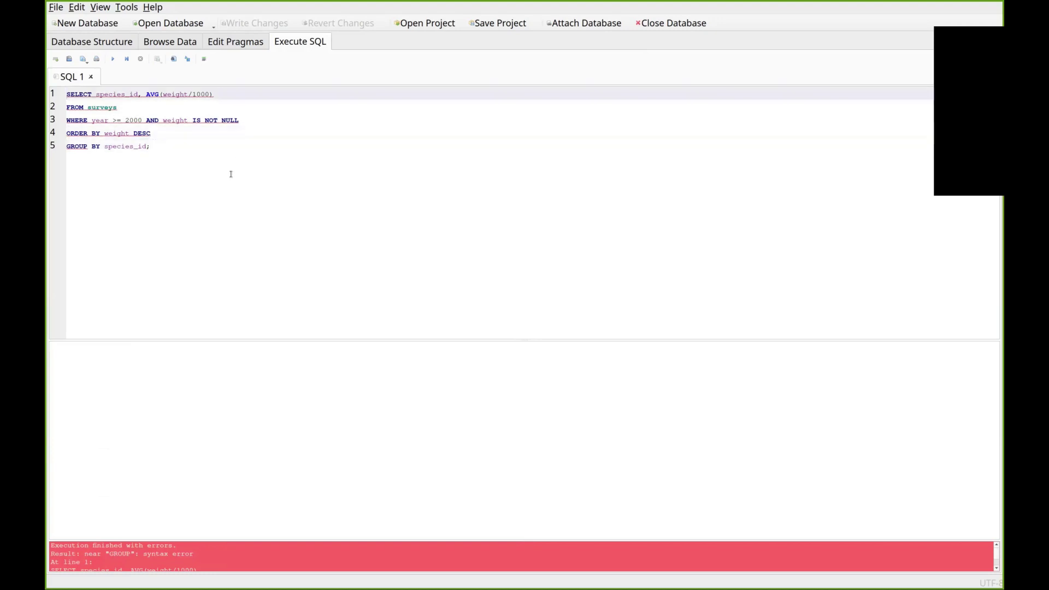
{"action": "key", "text": "Down"}
{"action": "key", "text": "Down"}
{"action": "key", "text": "Down"}
{"action": "key", "text": "Down"}
{"action": "key", "text": "shift+End"}
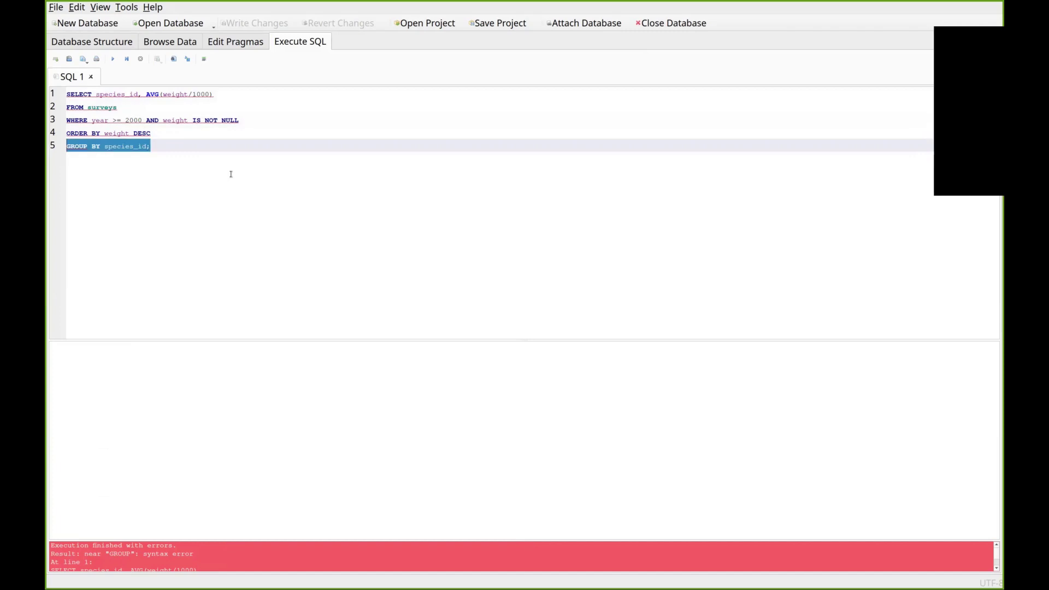
{"action": "key", "text": "BackSpace"}
Insert GROUP BY species_id between WHERE and ORDER BY, end the query with a semicolon, execute it and check the averages
{"action": "key", "text": "Up"}
{"action": "key", "text": "Up"}
{"action": "key", "text": "End"}
{"action": "key", "text": "Return"}
{"action": "type", "text": "GROUP"}
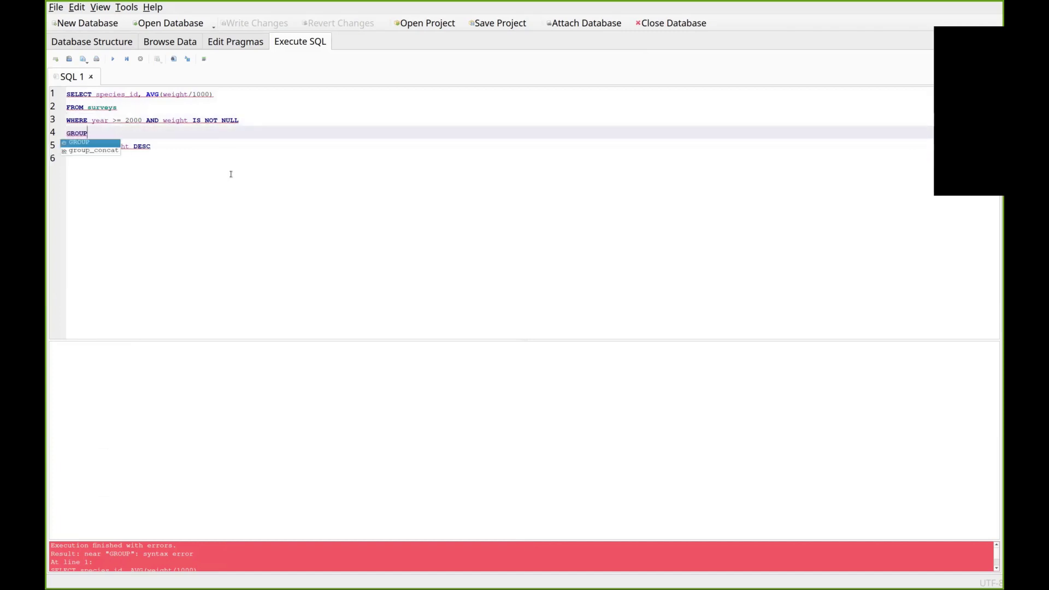
{"action": "type", "text": " BY "}
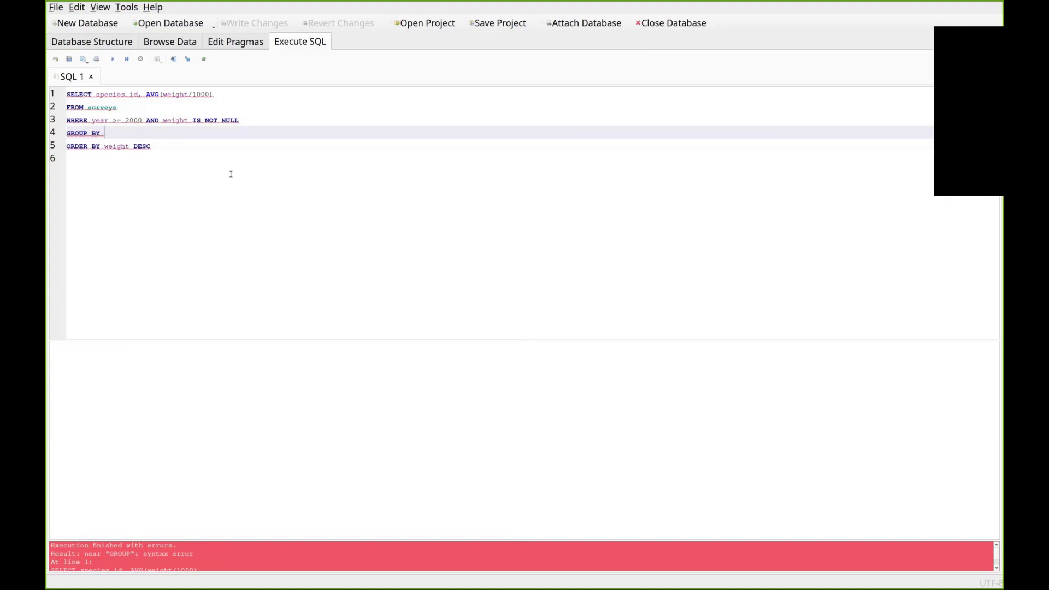
{"action": "type", "text": "species_id"}
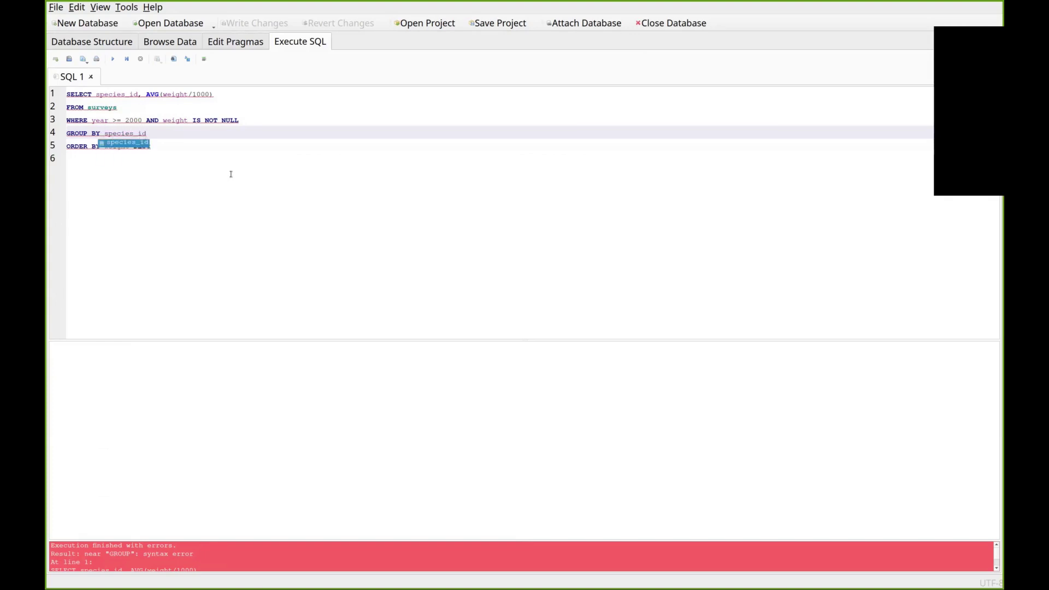
{"action": "key", "text": "Escape"}
{"action": "key", "text": "Down"}
{"action": "key", "text": "End"}
{"action": "type", "text": ";"}
{"action": "key", "text": "ctrl+Return"}
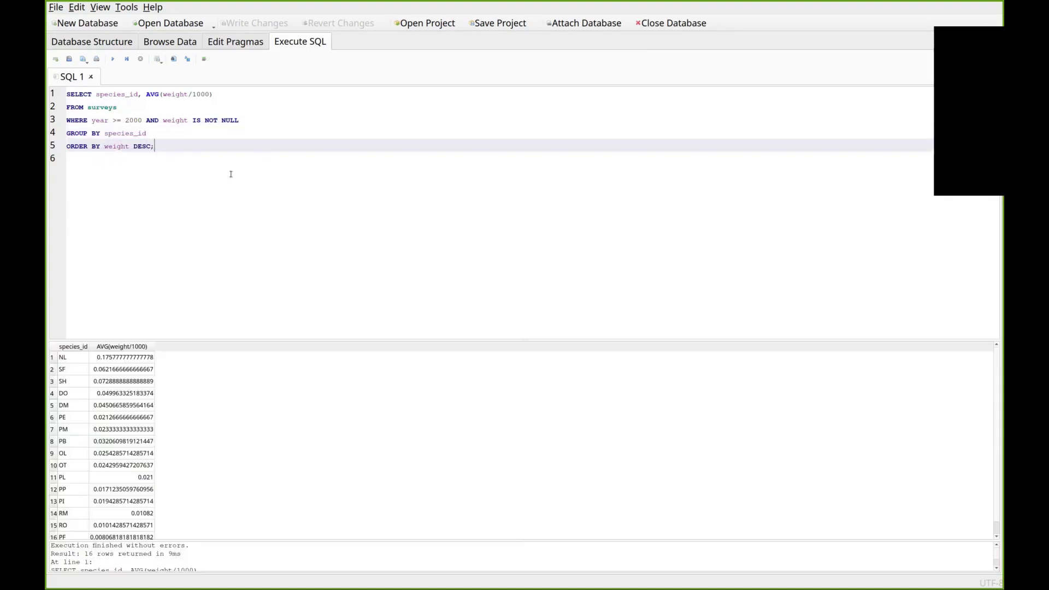
{"action": "left_click", "coordinate": [105, 359]}
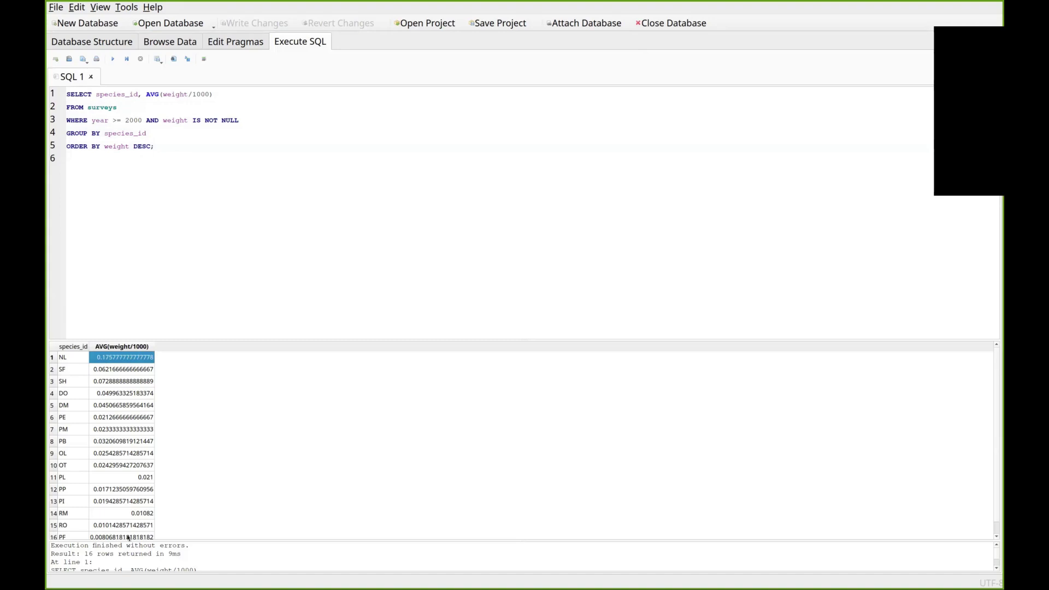
{"action": "scroll", "coordinate": [136, 505], "scroll_direction": "down", "scroll_amount": 1}
{"action": "scroll", "coordinate": [136, 505], "scroll_direction": "up", "scroll_amount": 1}
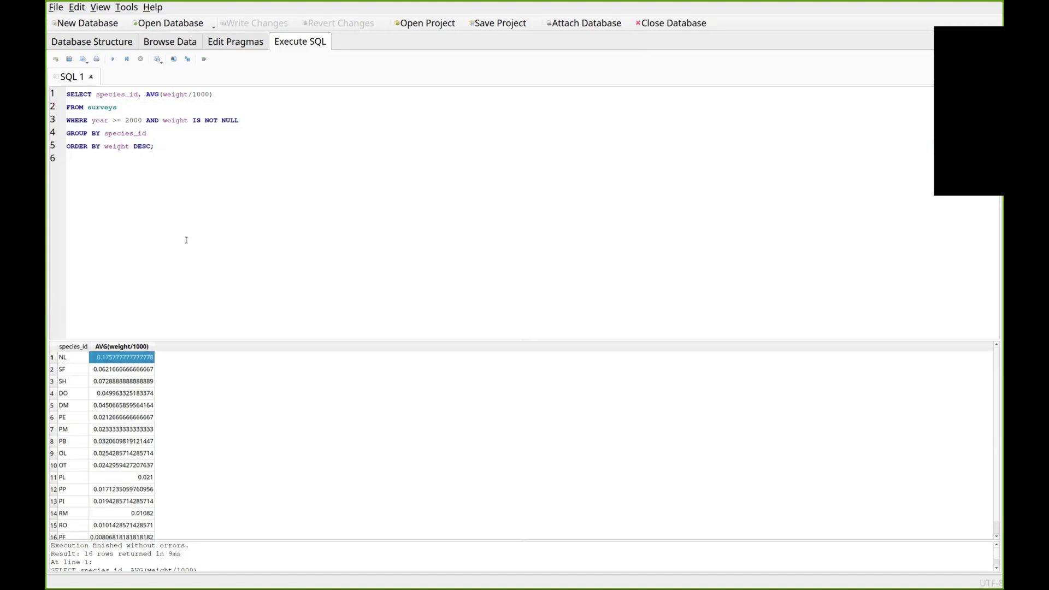
Round the average weight to 2 decimals by wrapping AVG(weight/1000) in ROUND, and execute the query
{"action": "left_click", "coordinate": [188, 147]}
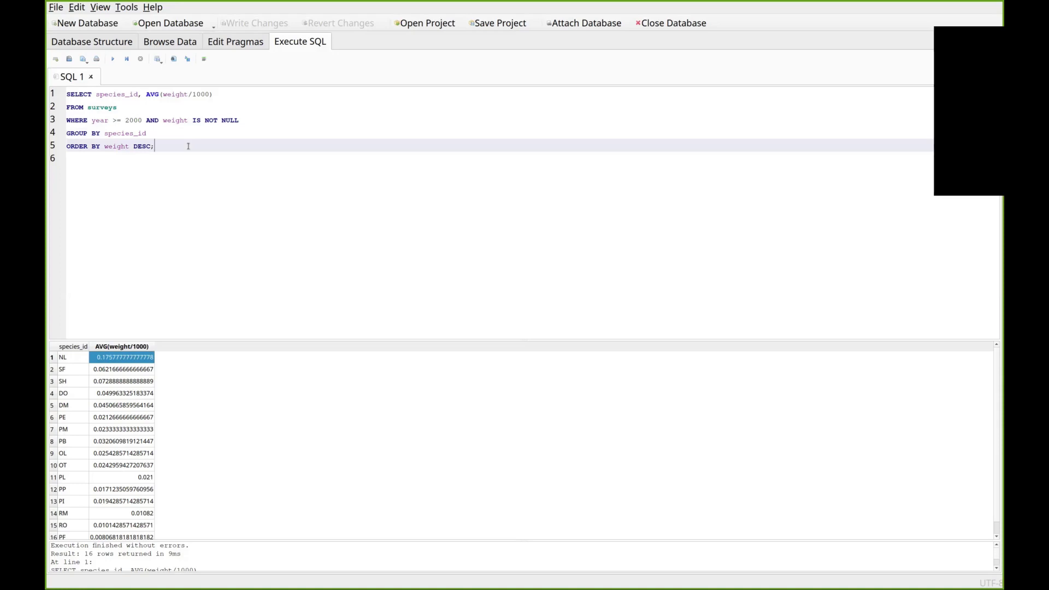
{"action": "left_click", "coordinate": [147, 94]}
{"action": "type", "text": "ROUND("}
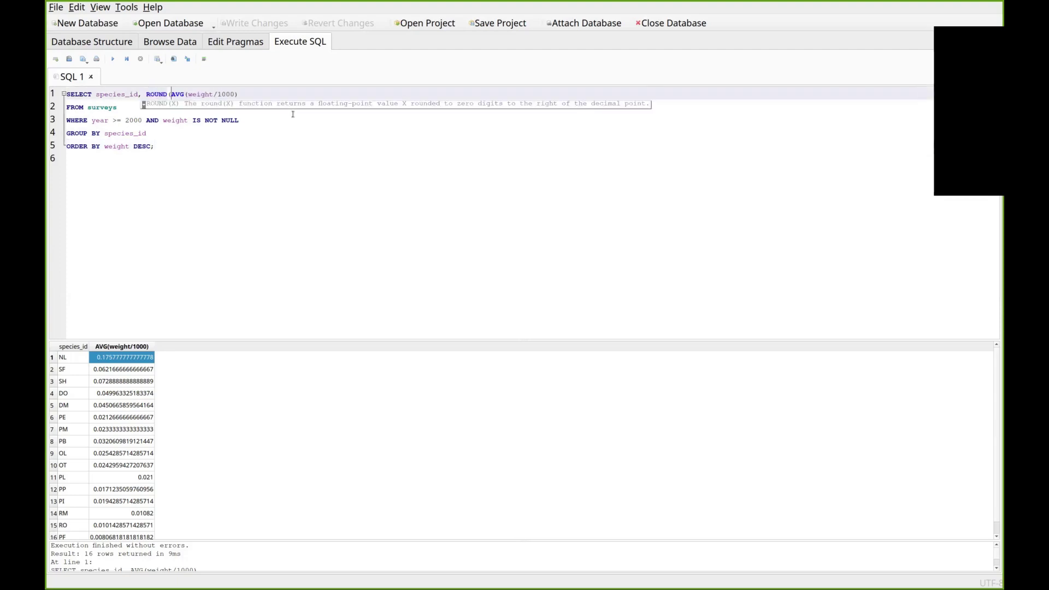
{"action": "key", "text": "End"}
{"action": "type", "text": ", 2)"}
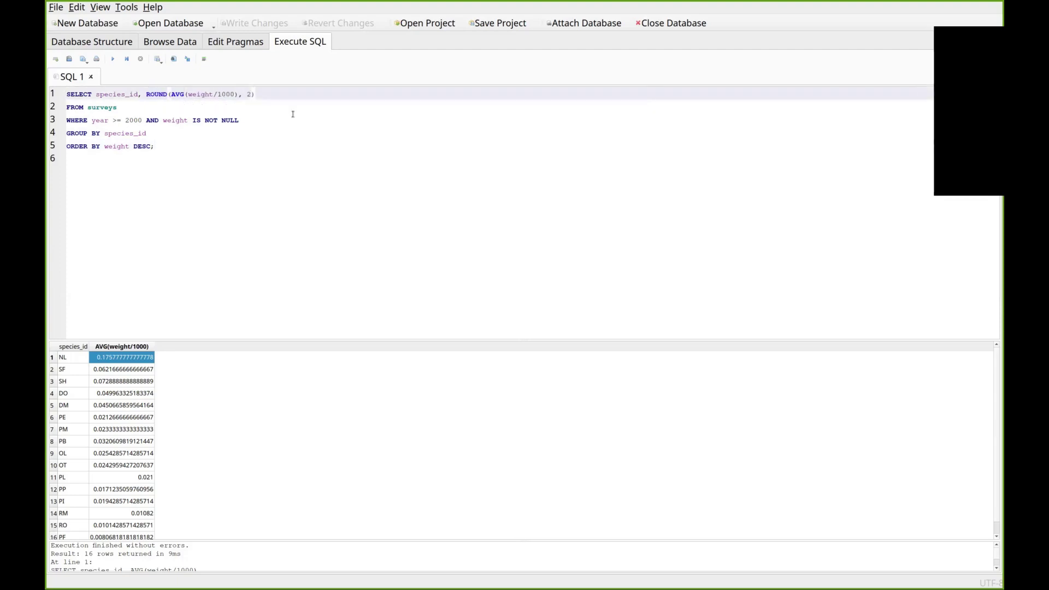
{"action": "key", "text": "Down"}
{"action": "key", "text": "Down"}
{"action": "key", "text": "Down"}
{"action": "key", "text": "Down"}
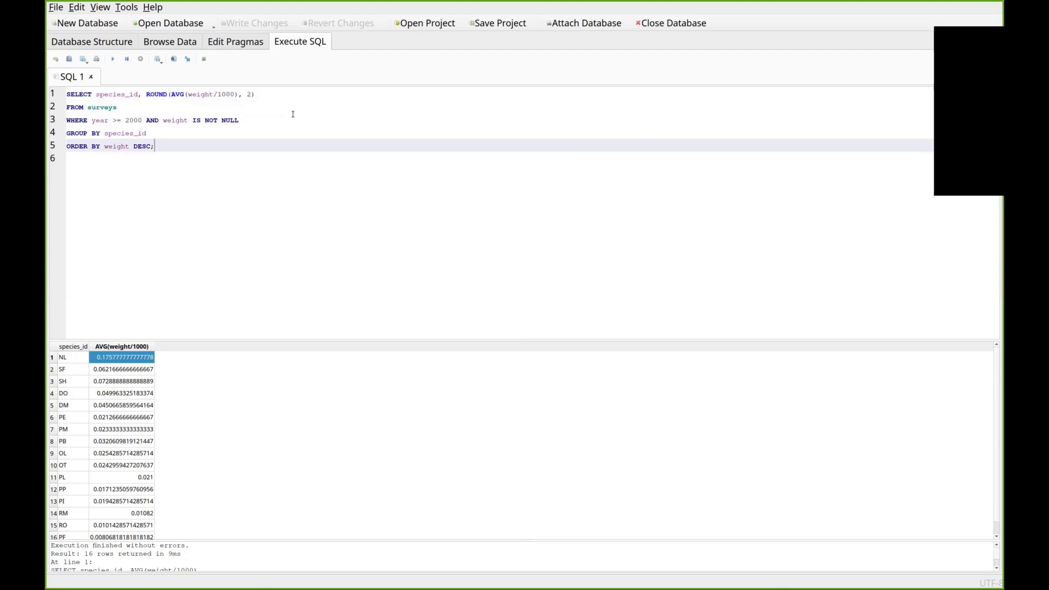
{"action": "key", "text": "ctrl+Return"}
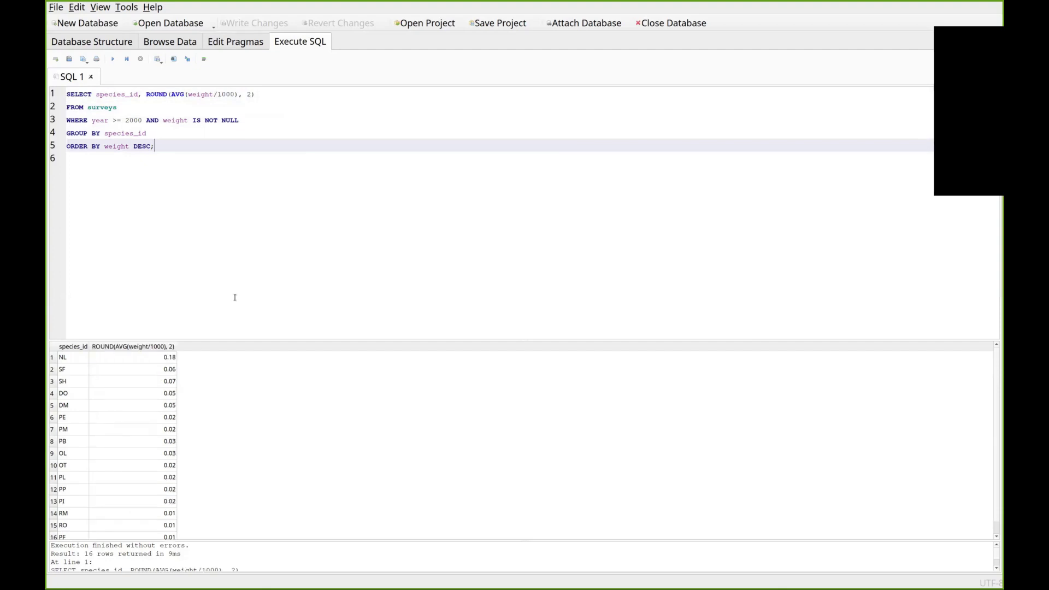
Compare the rounded average weights of the first few species and check whether they follow the sort order
{"action": "left_click", "coordinate": [136, 356]}
{"action": "left_click", "coordinate": [158, 405]}
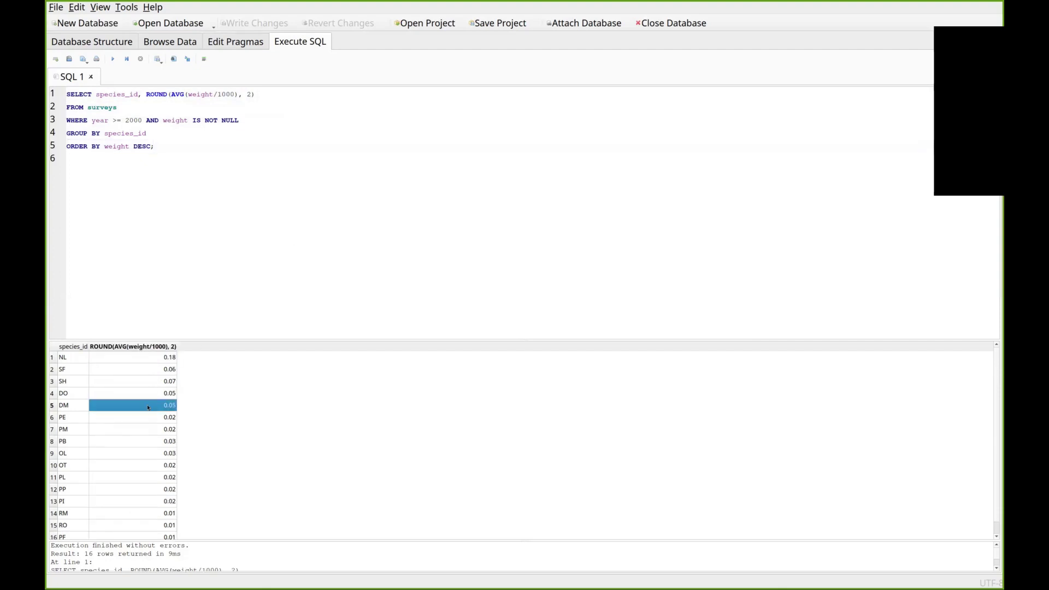
{"action": "left_click", "coordinate": [163, 369]}
{"action": "left_click", "coordinate": [188, 149]}
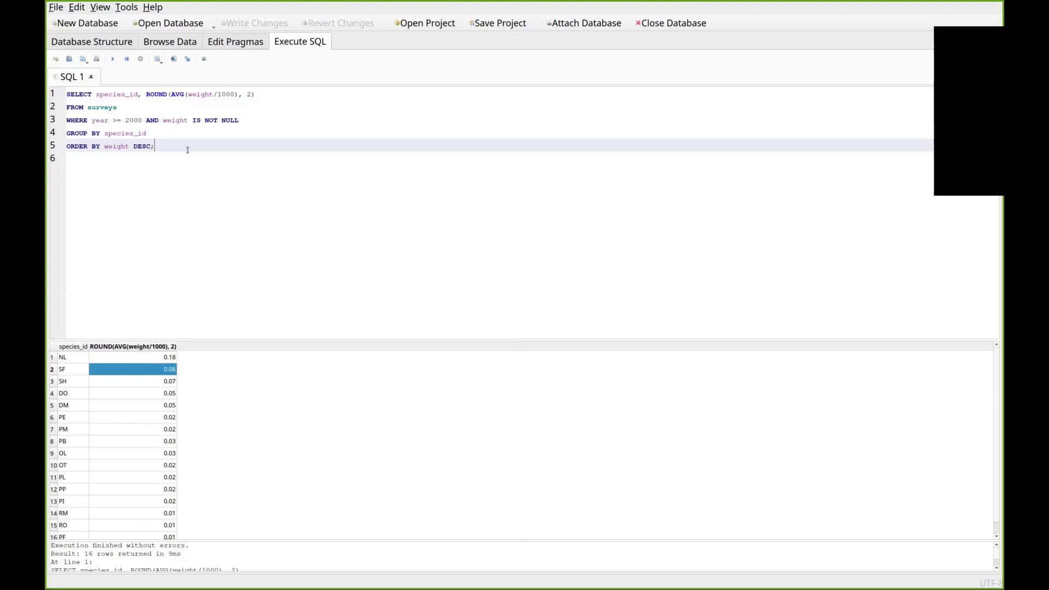
{"action": "left_click", "coordinate": [75, 357]}
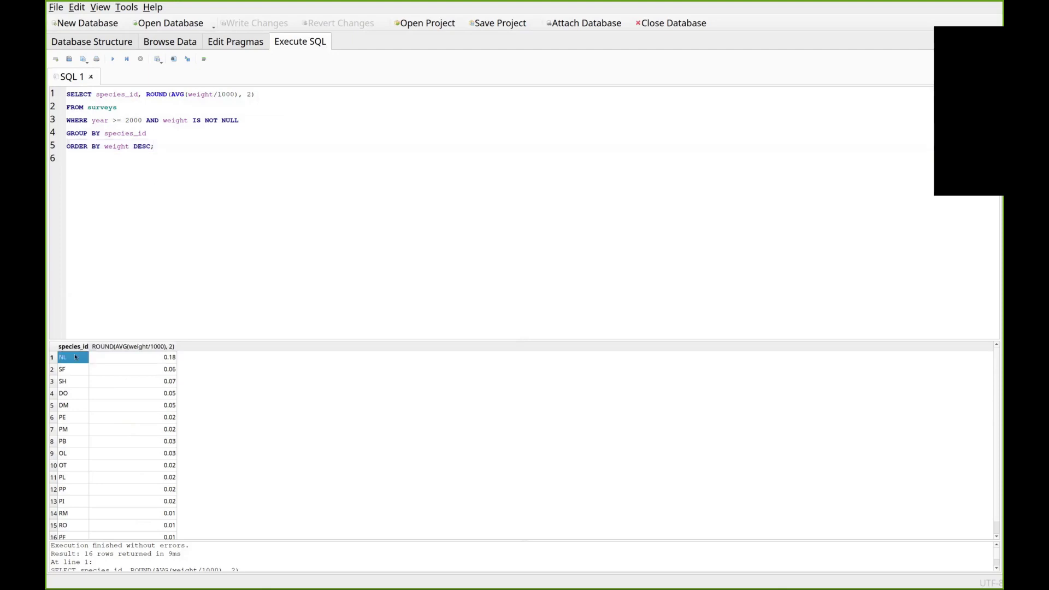
Join species aliased sp to surveys aliased sv in the FROM line, ON sv.species_id = sp.species_id
{"action": "left_click", "coordinate": [72, 399]}
{"action": "left_click", "coordinate": [142, 111]}
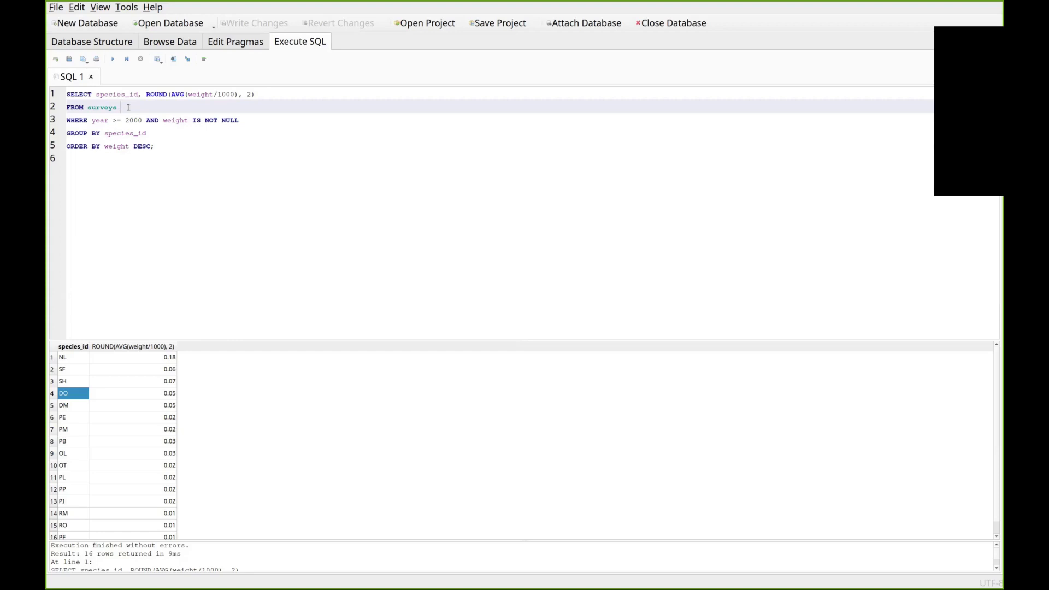
{"action": "type", "text": "su"}
{"action": "type", "text": " JOIN species sp"}
{"action": "type", "text": "ON sv.specied_id"}
{"action": "key", "text": "BackSpace"}
{"action": "key", "text": "BackSpace"}
{"action": "key", "text": "BackSpace"}
{"action": "key", "text": "BackSpace"}
{"action": "type", "text": "s_id = sp"}
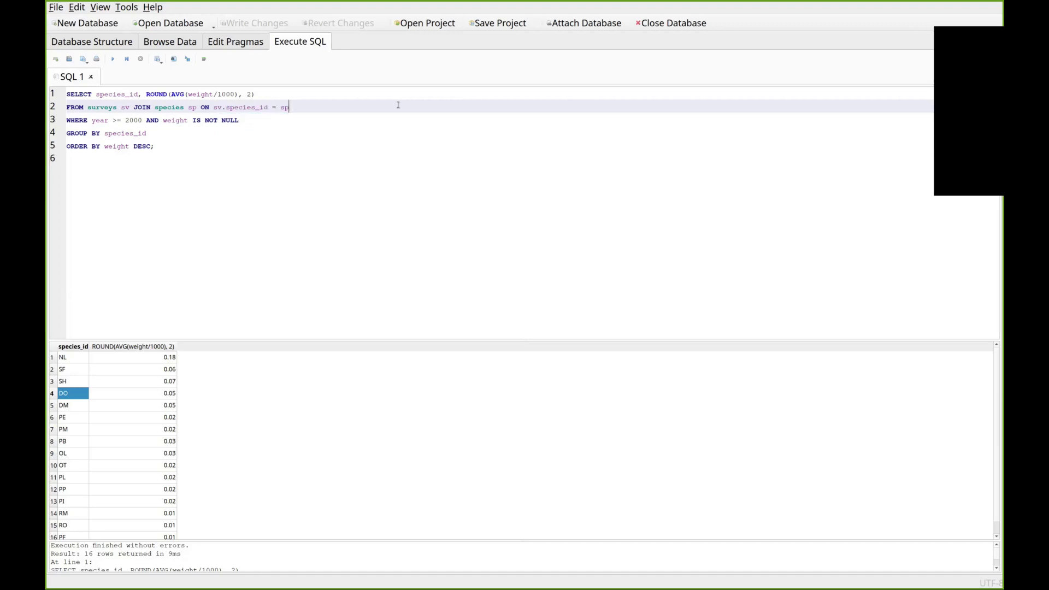
{"action": "type", "text": ".species_id"}
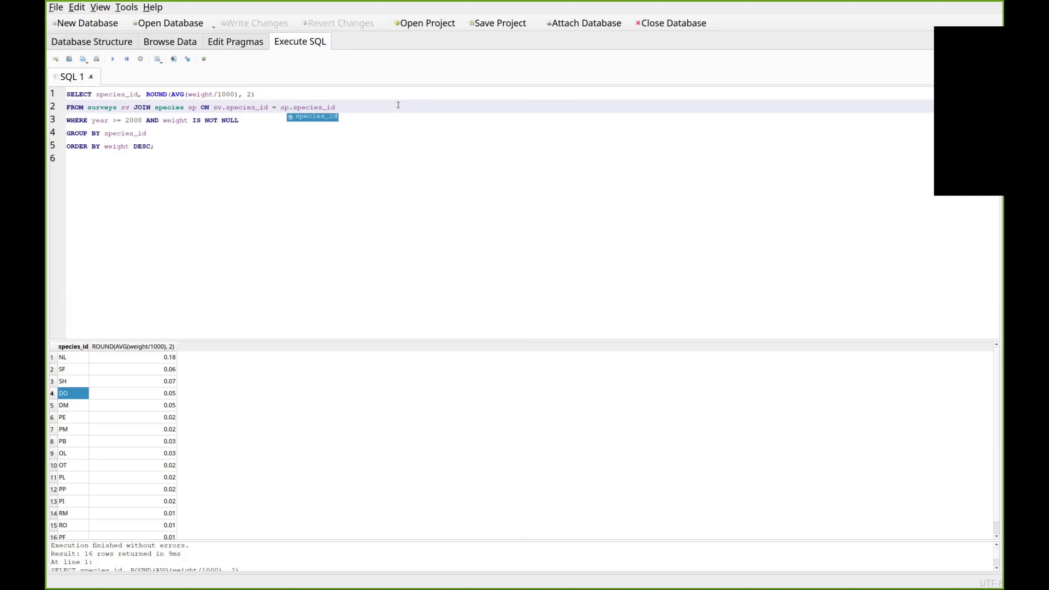
{"action": "key", "text": "Escape"}
Prefix species_id in the SELECT line with sv. and copy that prefix for reuse
{"action": "key", "text": "Up"}
{"action": "key", "text": "Left"}
{"action": "key", "text": "Left"}
{"action": "key", "text": "Left"}
{"action": "key", "text": "Left"}
{"action": "key", "text": "Left"}
{"action": "key", "text": "Left"}
{"action": "key", "text": "Left"}
{"action": "key", "text": "Left"}
{"action": "key", "text": "Left"}
{"action": "key", "text": "Left"}
{"action": "key", "text": "Left"}
{"action": "key", "text": "Left"}
{"action": "key", "text": "Left"}
{"action": "key", "text": "Left"}
{"action": "key", "text": "Left"}
{"action": "key", "text": "Left"}
{"action": "key", "text": "Left"}
{"action": "key", "text": "Left"}
{"action": "key", "text": "Left"}
{"action": "key", "text": "Left"}
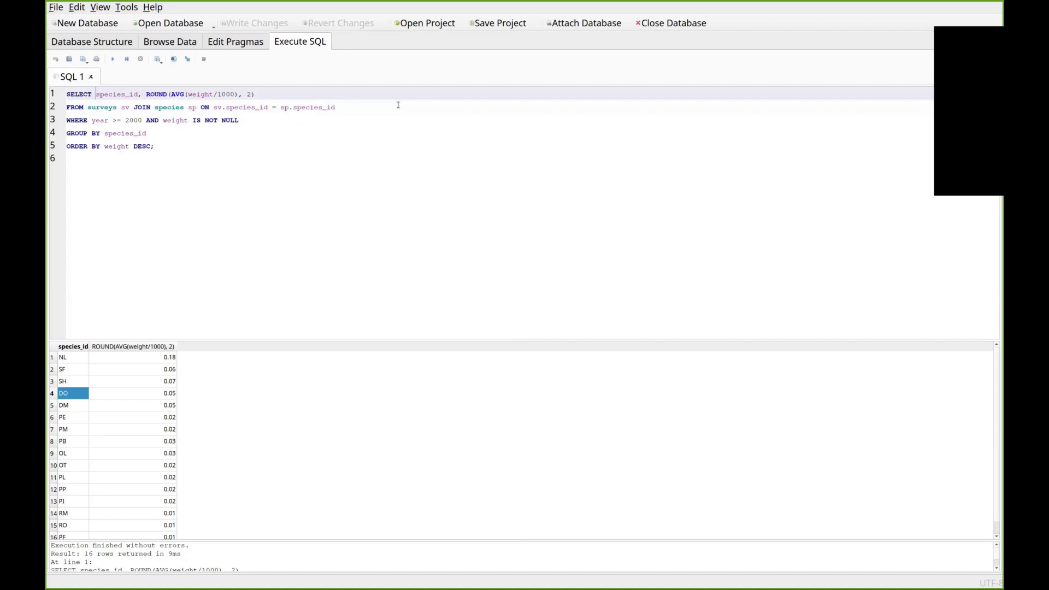
{"action": "type", "text": "sv."}
{"action": "key", "text": "shift+Left"}
{"action": "key", "text": "shift+Left"}
{"action": "key", "text": "shift+Left"}
{"action": "key", "text": "ctrl+c"}
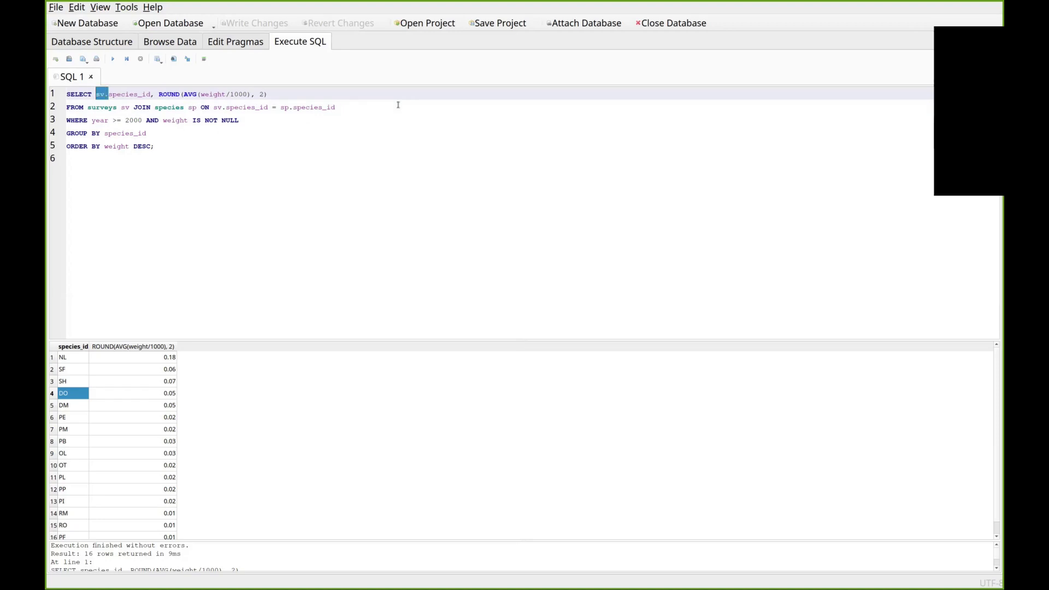
Add the sv. prefix to weight inside AVG, to year and weight in WHERE, and to the GROUP BY and ORDER BY columns
{"action": "left_click", "coordinate": [200, 94]}
{"action": "key", "text": "ctrl+v"}
{"action": "left_click", "coordinate": [162, 120]}
{"action": "key", "text": "ctrl+v"}
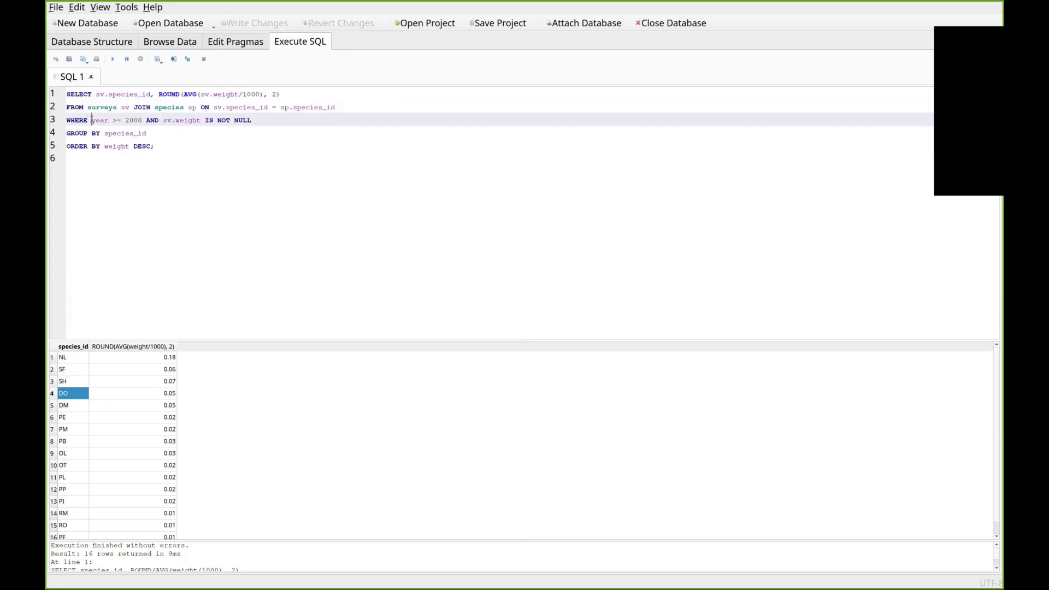
{"action": "left_click", "coordinate": [91, 120]}
{"action": "key", "text": "ctrl+v"}
{"action": "left_click", "coordinate": [105, 133]}
{"action": "key", "text": "ctrl+v"}
{"action": "left_click", "coordinate": [104, 146]}
{"action": "key", "text": "ctrl+v"}
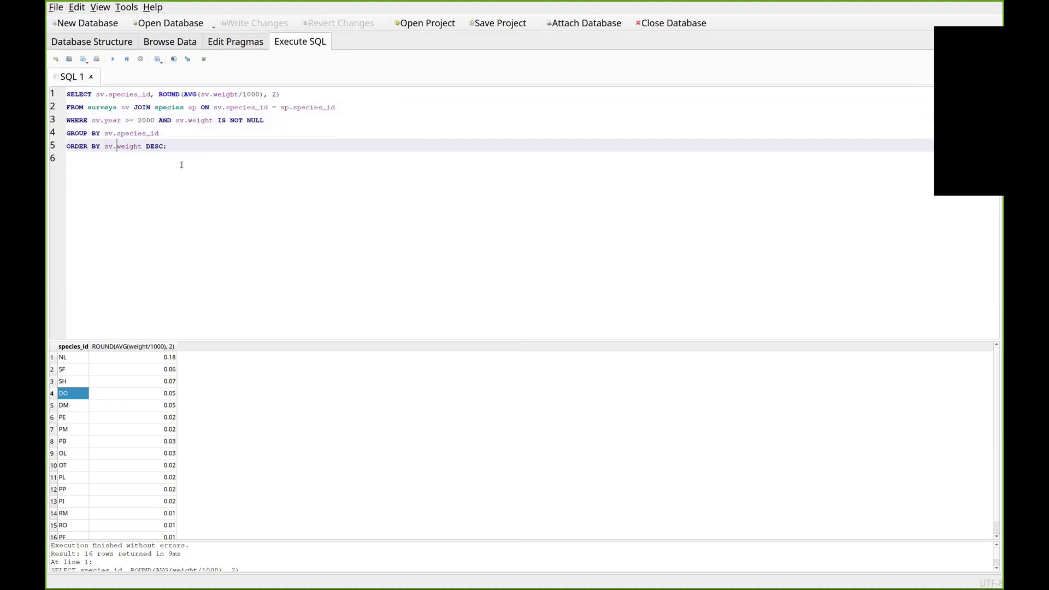
Replace sv.species_id in the SELECT line with sp.genus, sp.species
{"action": "left_click", "coordinate": [201, 147]}
{"action": "key", "text": "Up"}
{"action": "key", "text": "Up"}
{"action": "key", "text": "Up"}
{"action": "key", "text": "Up"}
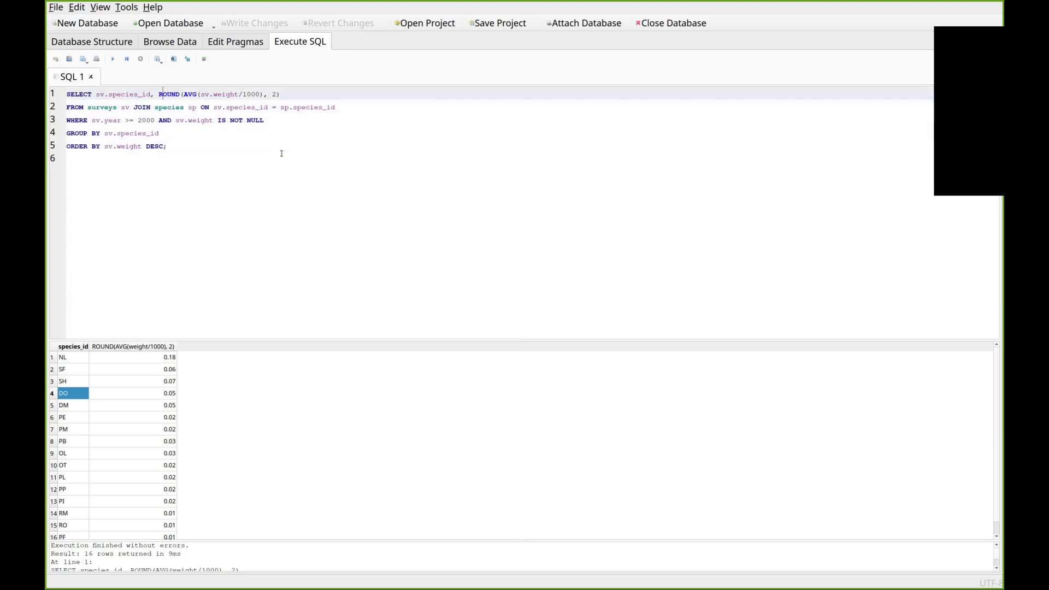
{"action": "key", "text": "Left"}
{"action": "key", "text": "Left"}
{"action": "key", "text": "shift+Left"}
{"action": "key", "text": "shift+Left"}
{"action": "key", "text": "shift+Left"}
{"action": "key", "text": "shift+Left"}
{"action": "key", "text": "shift+Left"}
{"action": "key", "text": "shift+Left"}
{"action": "key", "text": "shift+Left"}
{"action": "key", "text": "shift+Left"}
{"action": "key", "text": "shift+Left"}
{"action": "key", "text": "shift+Left"}
{"action": "key", "text": "shift+Left"}
{"action": "key", "text": "shift+Left"}
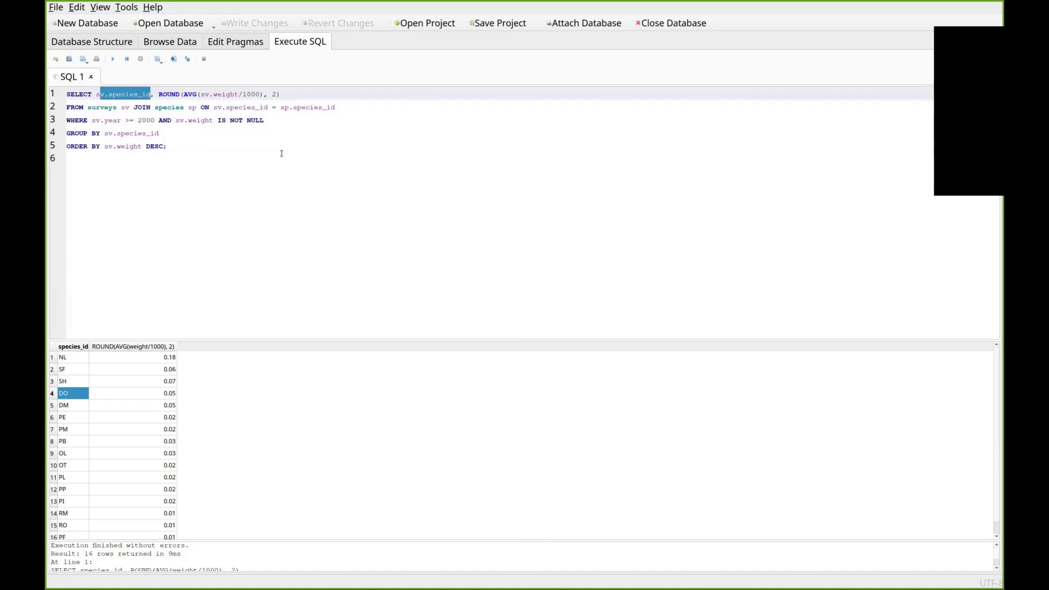
{"action": "type", "text": "p"}
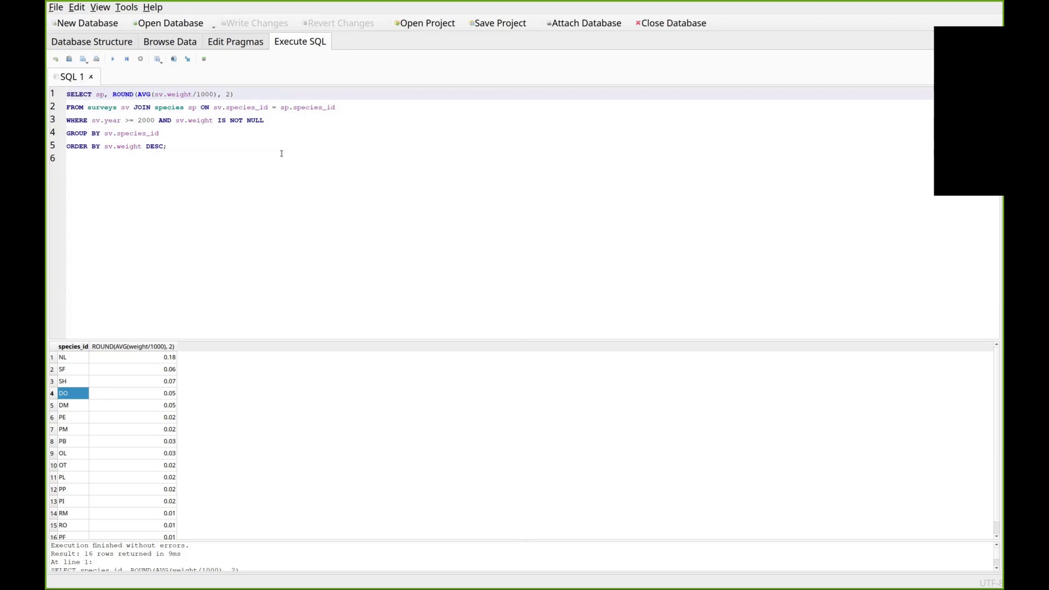
{"action": "type", "text": ".genus, "}
{"action": "type", "text": "sp.spe"}
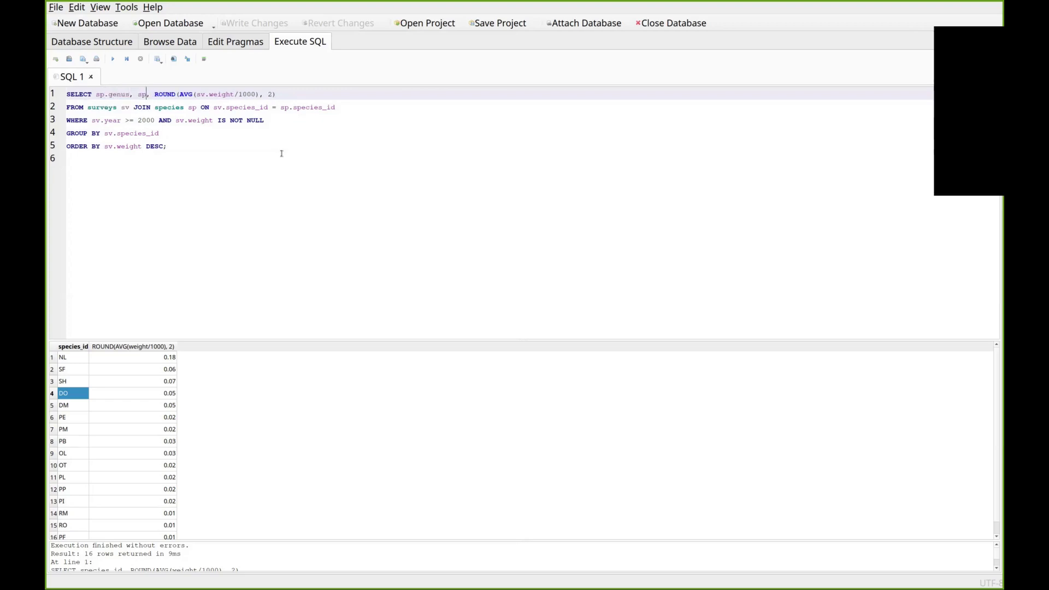
{"action": "type", "text": "cies"}
{"action": "key", "text": "Escape"}
Execute the joined query and check the species and rounded average weight in the first result row
{"action": "key", "text": "Down"}
{"action": "key", "text": "Down"}
{"action": "key", "text": "Down"}
{"action": "key", "text": "Down"}
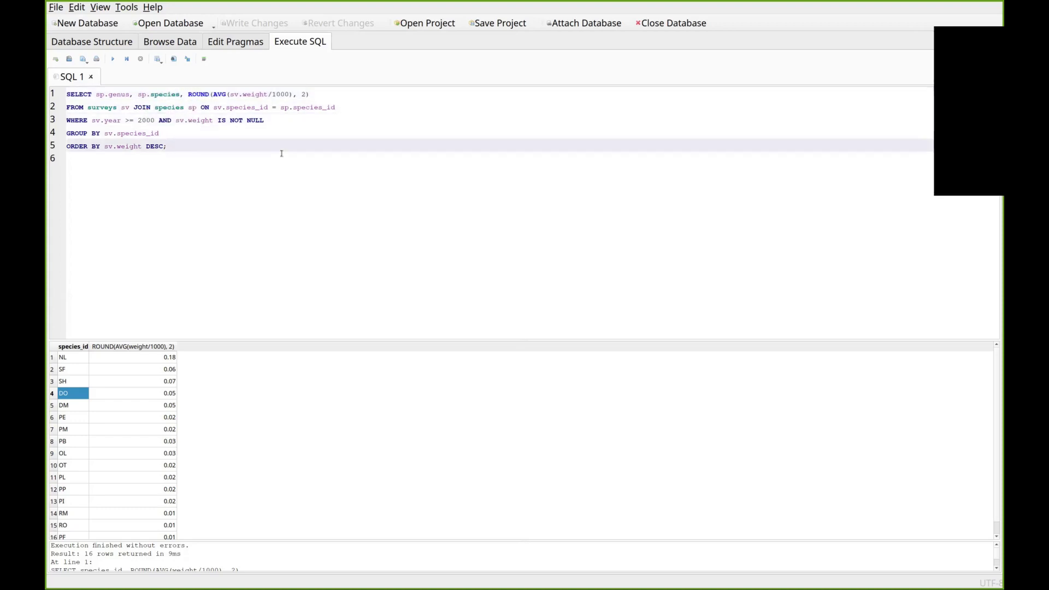
{"action": "key", "text": "ctrl+Return"}
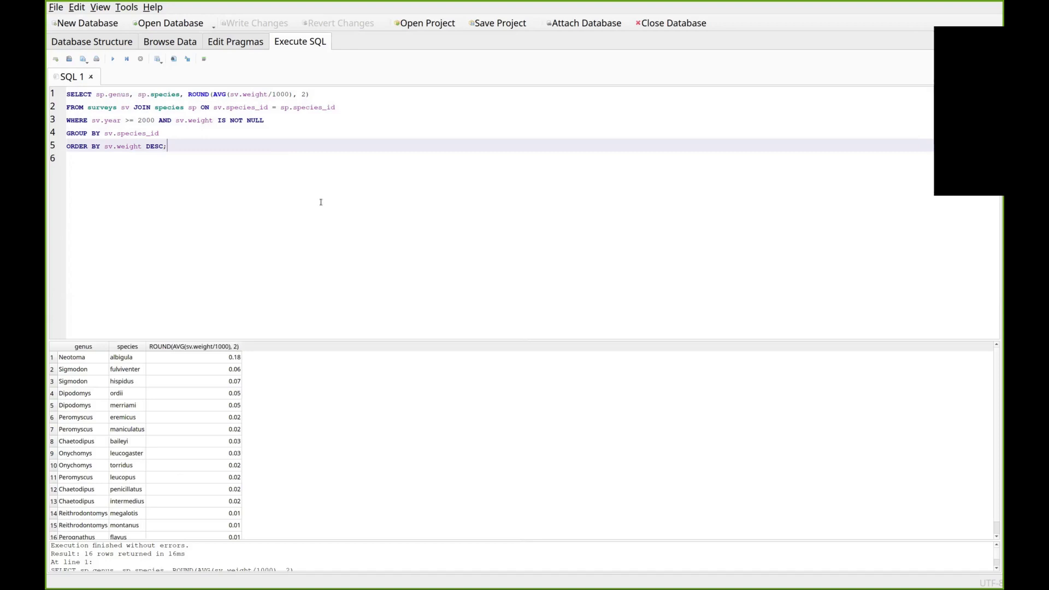
{"action": "key", "text": "ctrl+Tab"}
{"action": "key", "text": "Right"}
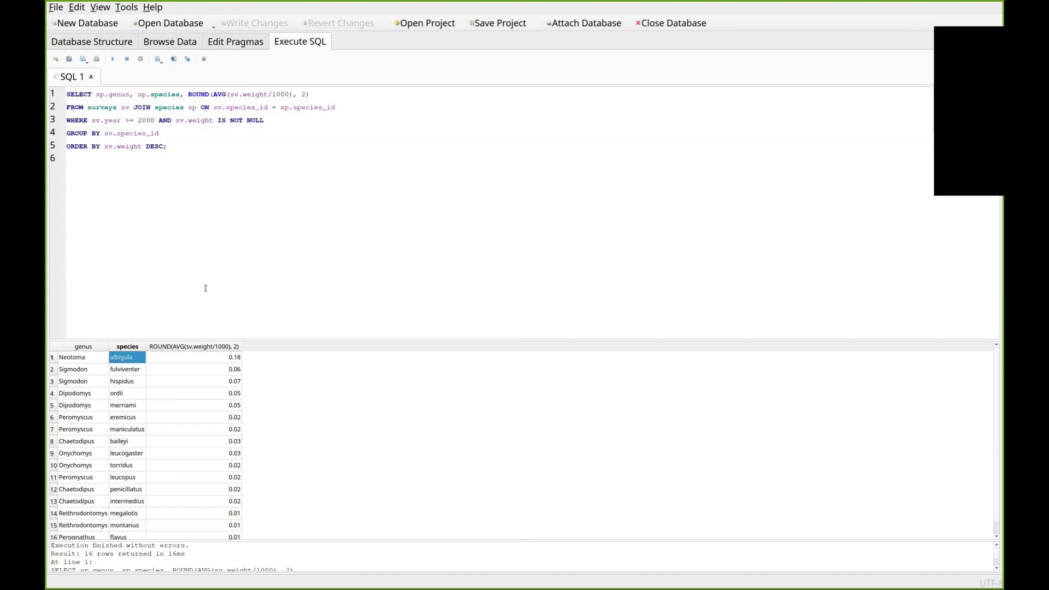
{"action": "key", "text": "Right"}
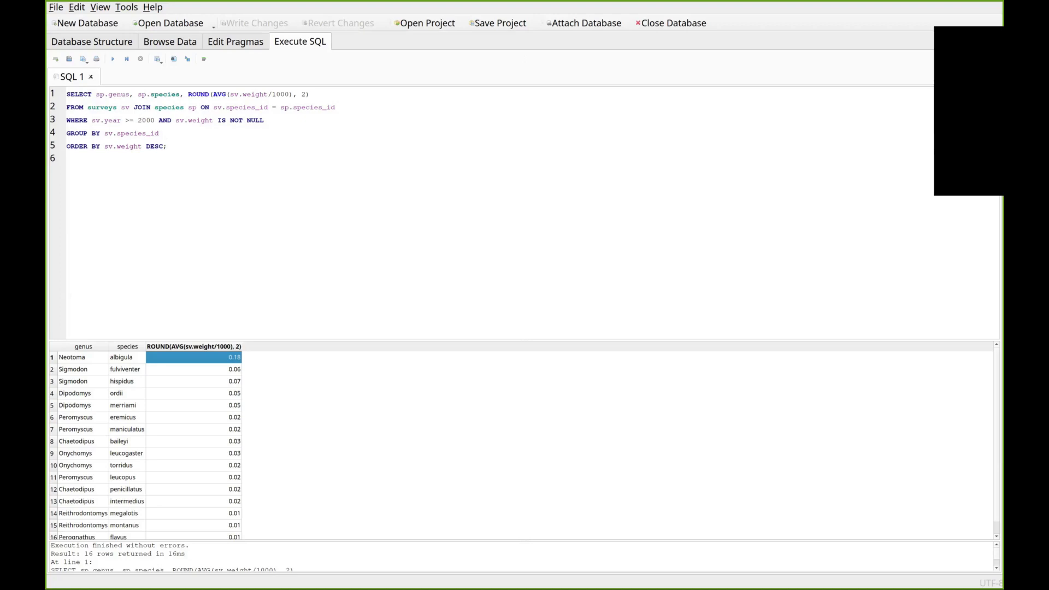
{"action": "left_click", "coordinate": [289, 204]}
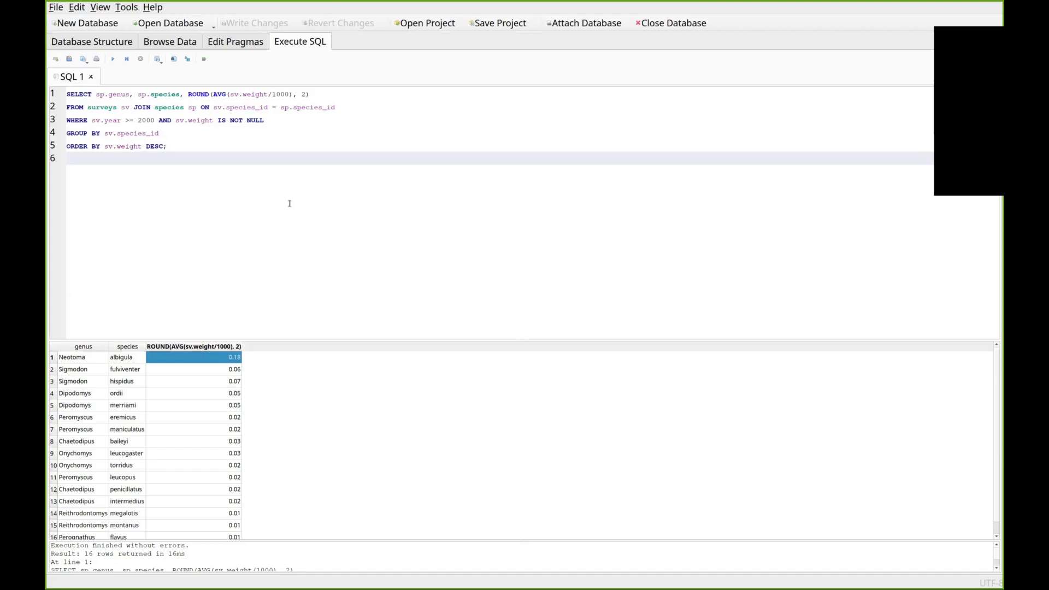
{"action": "left_click", "coordinate": [207, 146]}
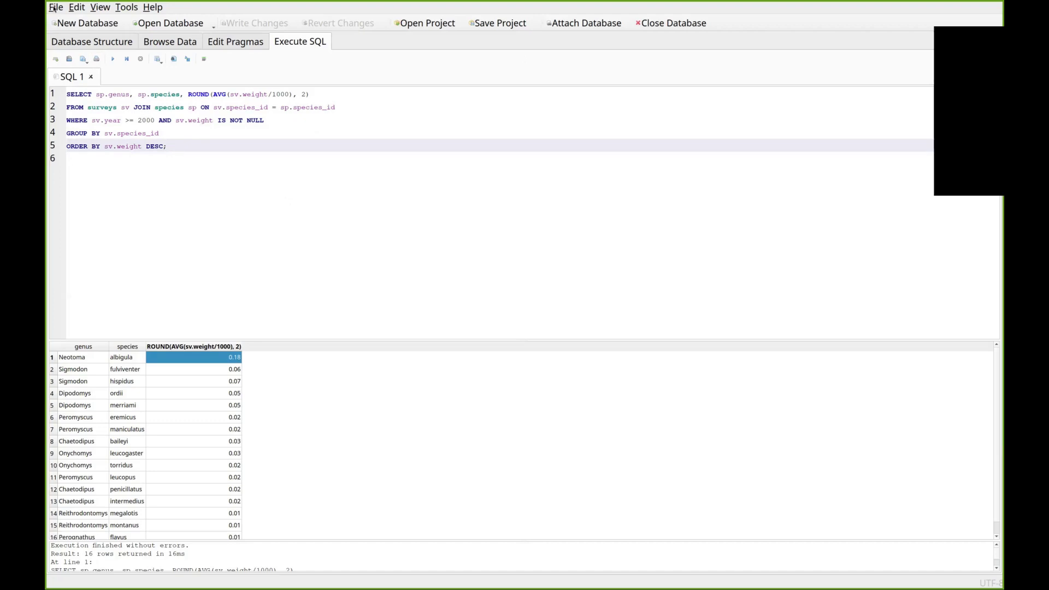
{"action": "left_click", "coordinate": [74, 41]}
{"action": "left_click", "coordinate": [55, 6]}
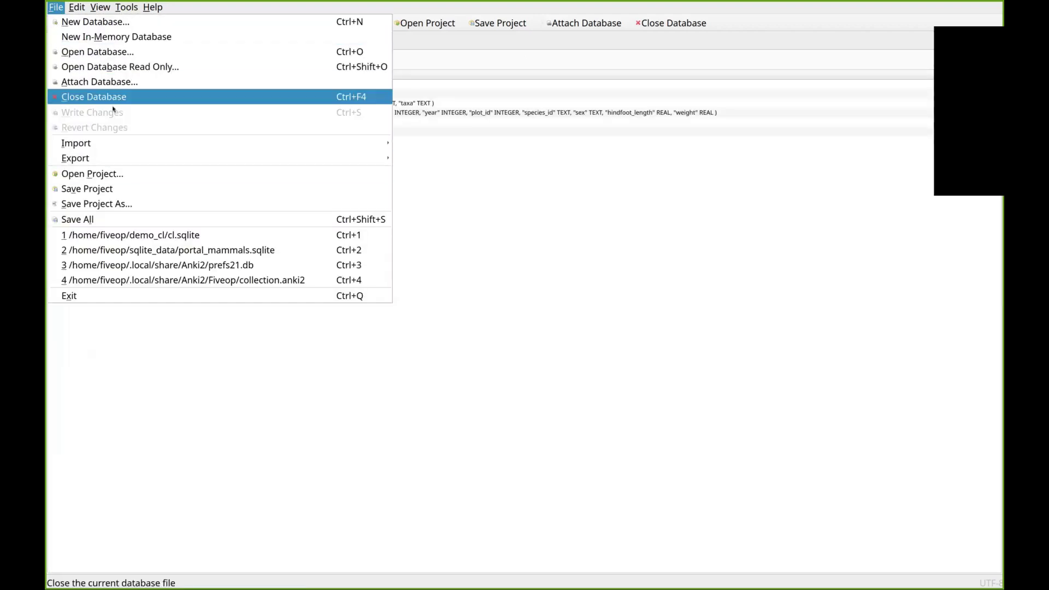
{"action": "left_click", "coordinate": [435, 209]}
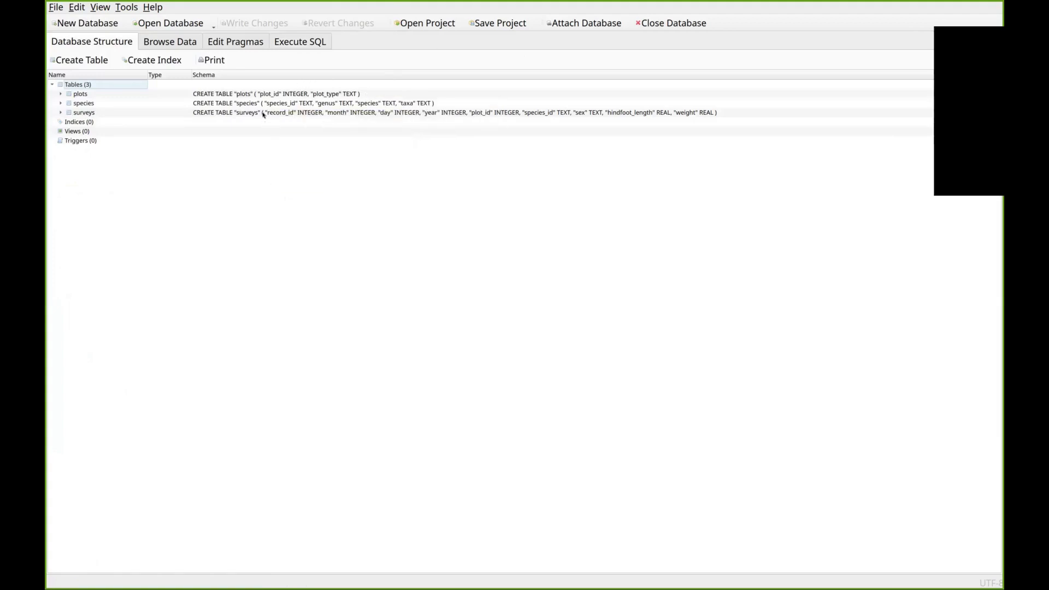
Return to the SQL editor and save the query as analysis.sql in the demo_cl folder
{"action": "left_click", "coordinate": [300, 42]}
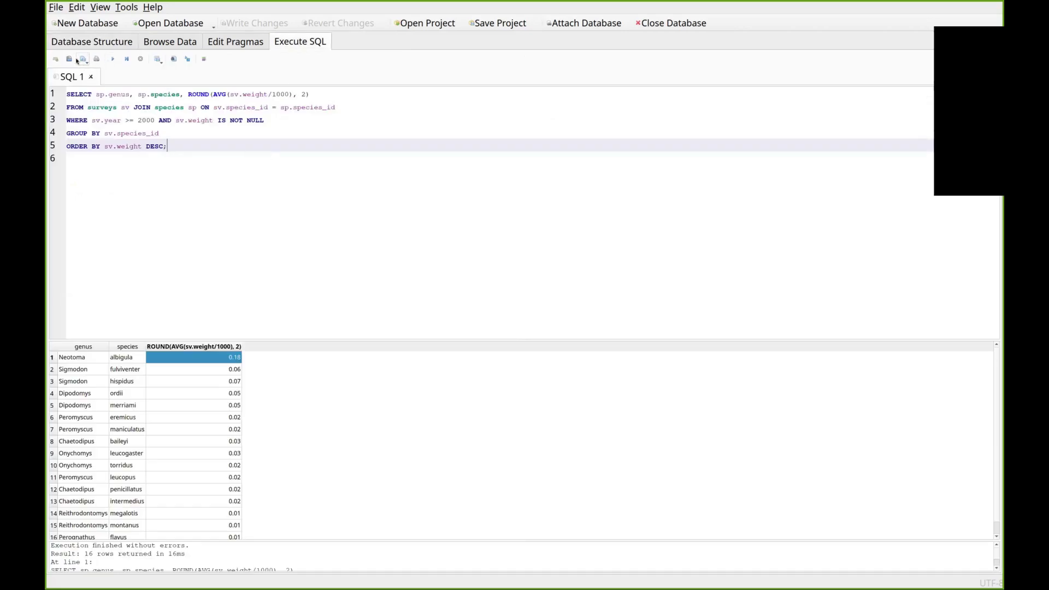
{"action": "left_click", "coordinate": [78, 60]}
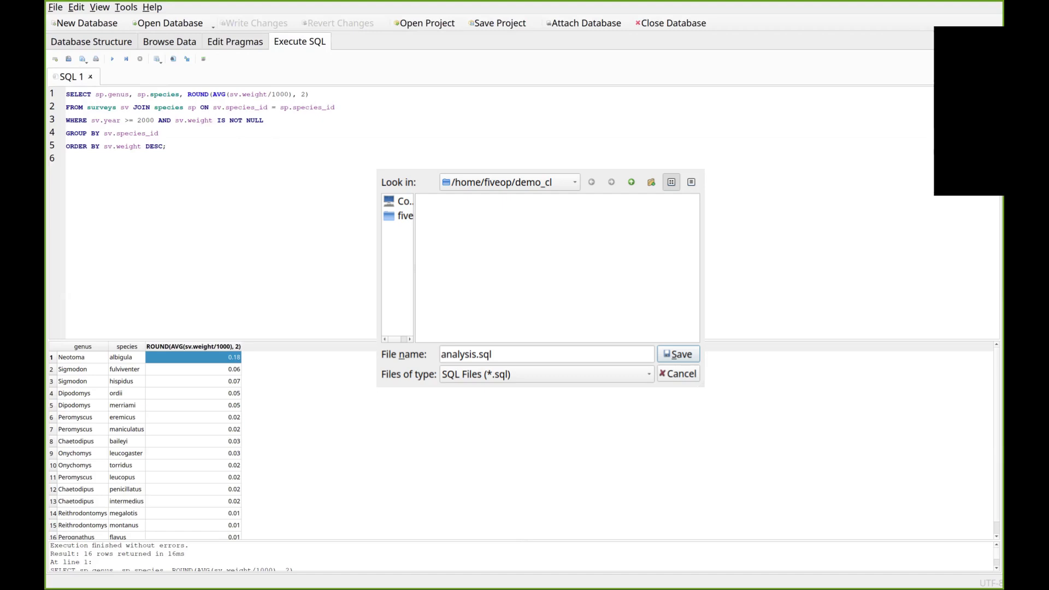
{"action": "key", "text": "Return"}
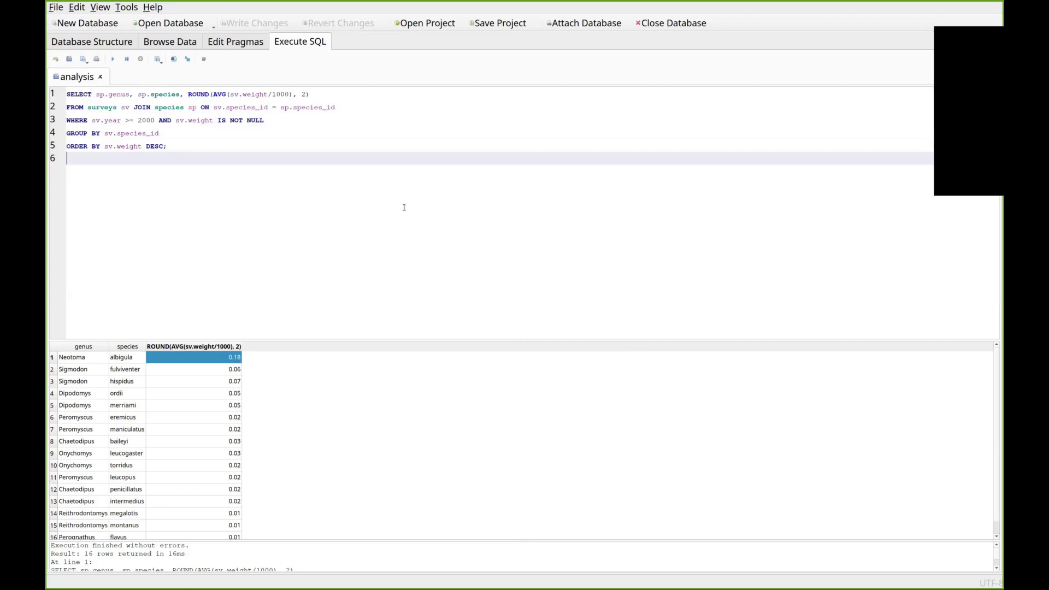
{"action": "left_click", "coordinate": [519, 25]}
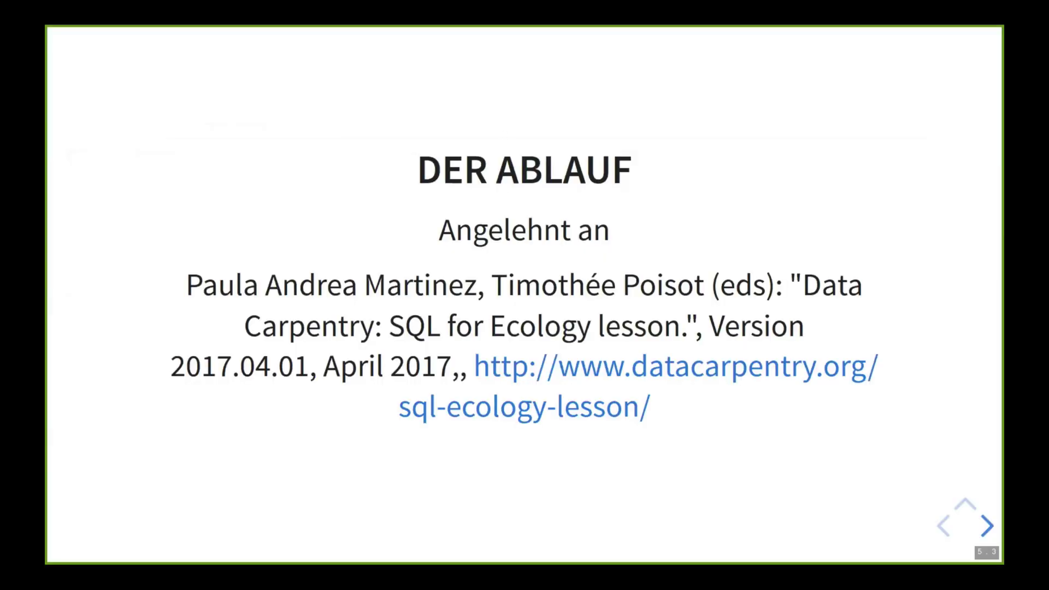
{"action": "key", "text": "Right"}
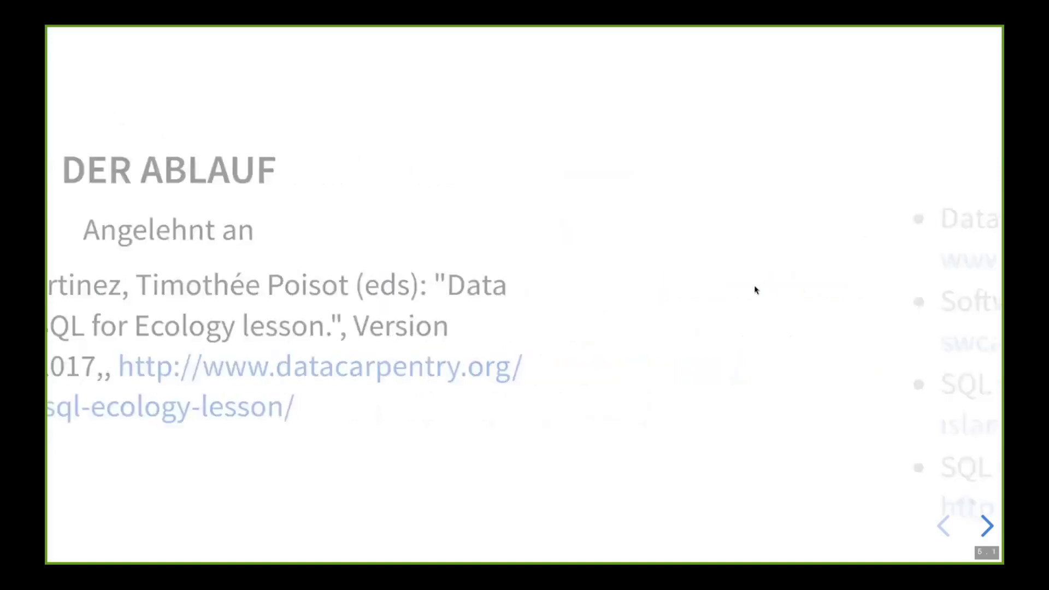